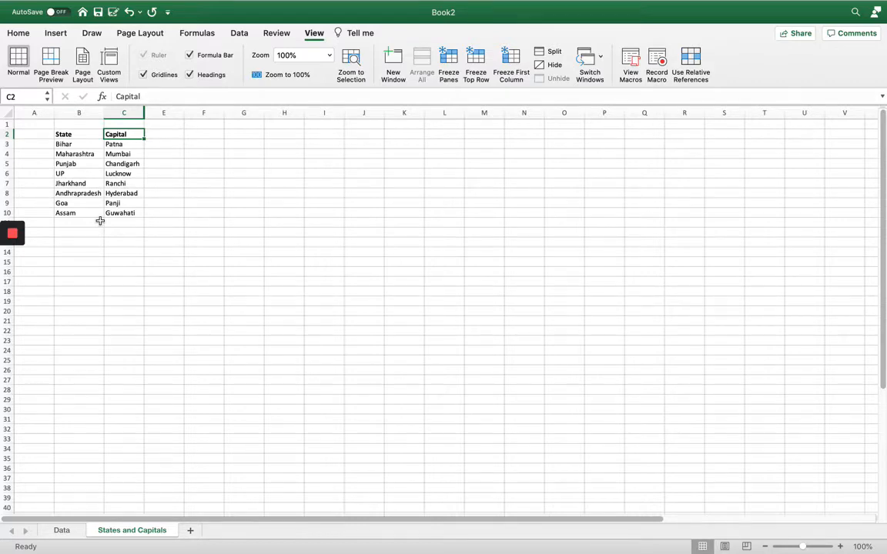
Examine the state-to-capital lookup table on the States and Capitals sheet and the State and Capital columns on the Data sheet.
scroll(160, 218, up, 3)
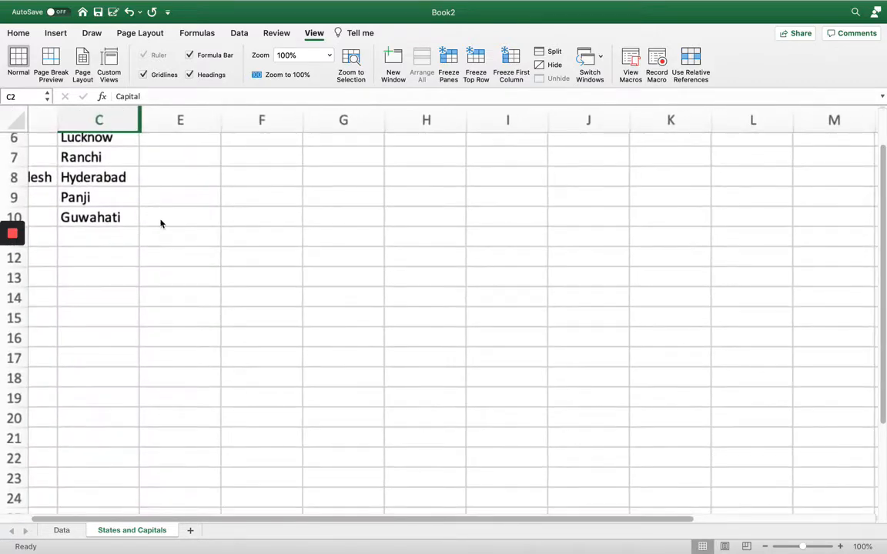
scroll(161, 224, up, 3)
scroll(161, 224, left, 3)
scroll(161, 224, up, 3)
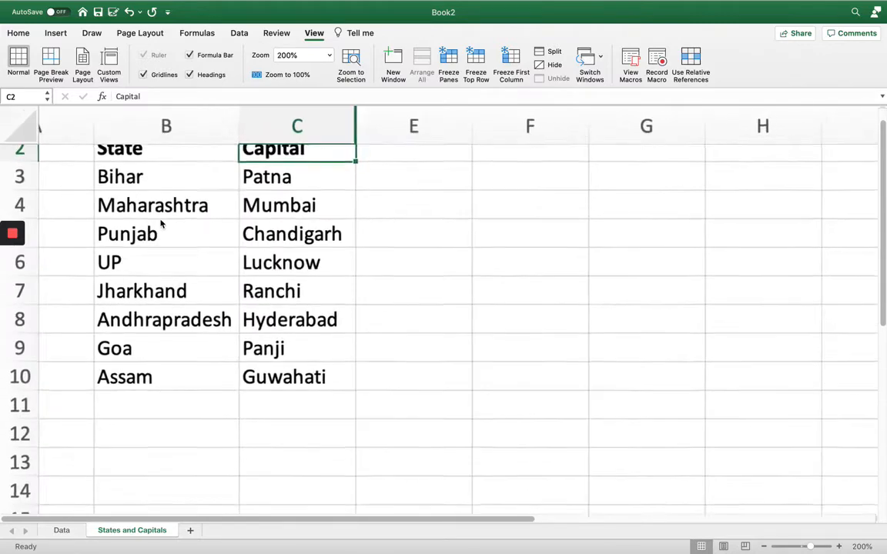
scroll(161, 224, up, 3)
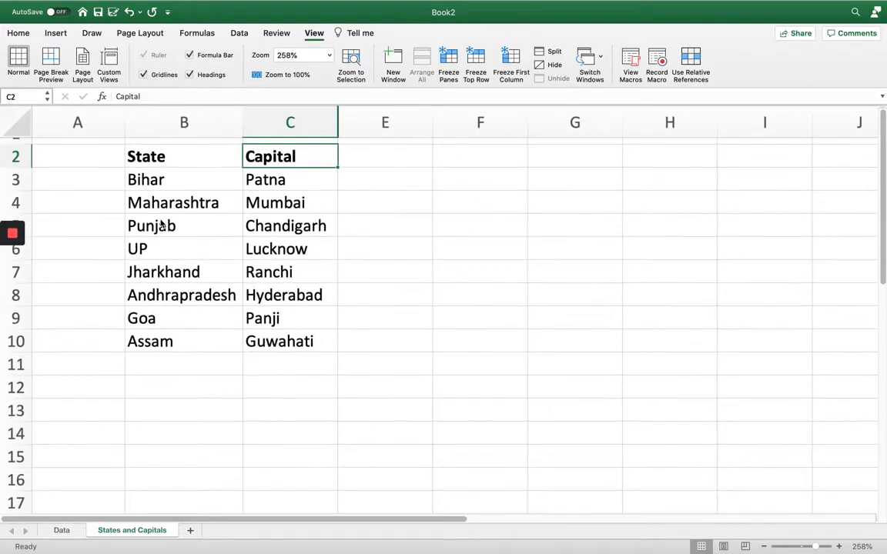
scroll(160, 224, down, 1)
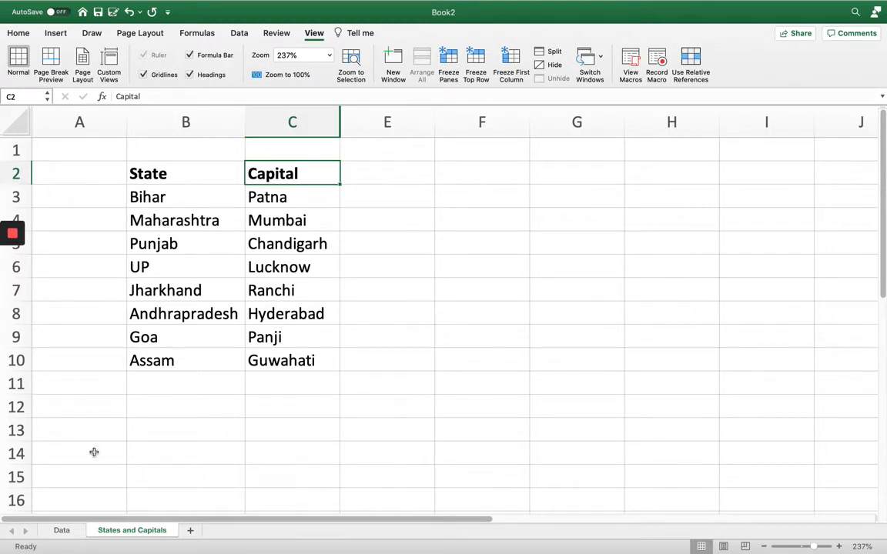
click(63, 531)
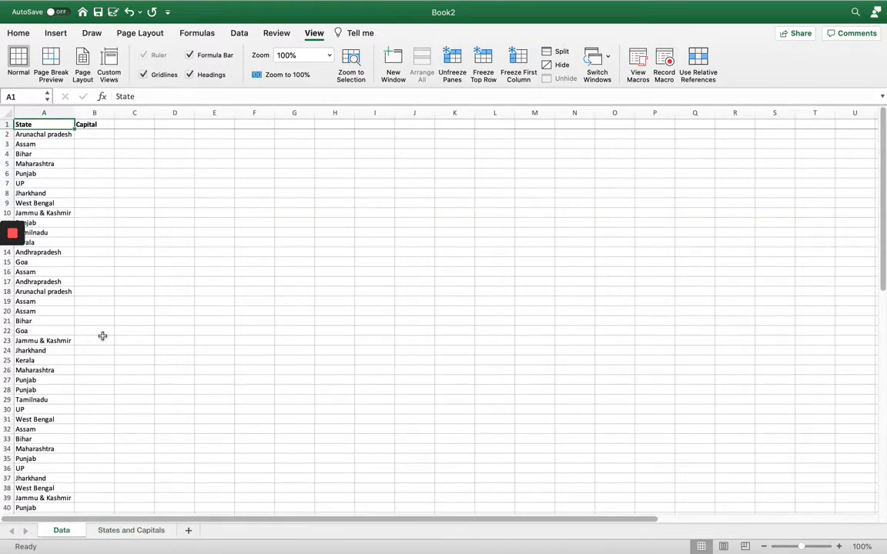
scroll(102, 336, up, 6)
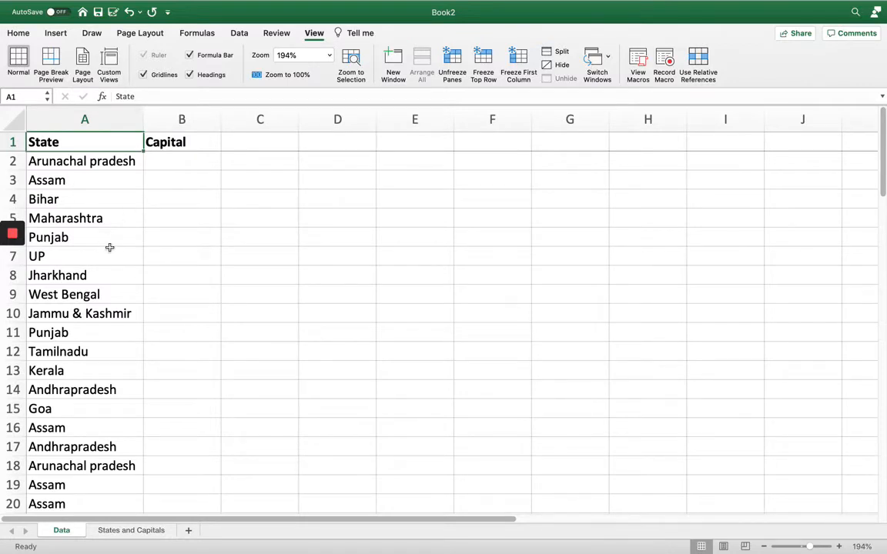
click(128, 530)
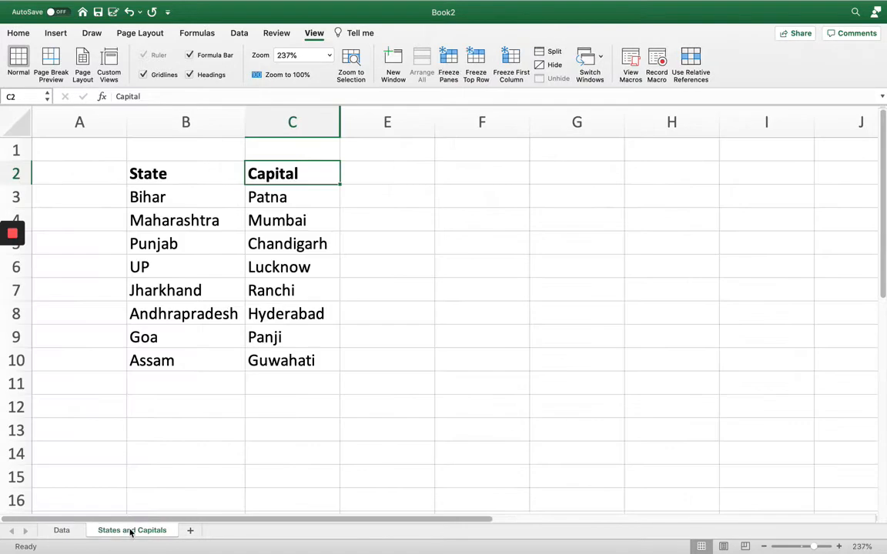
click(64, 531)
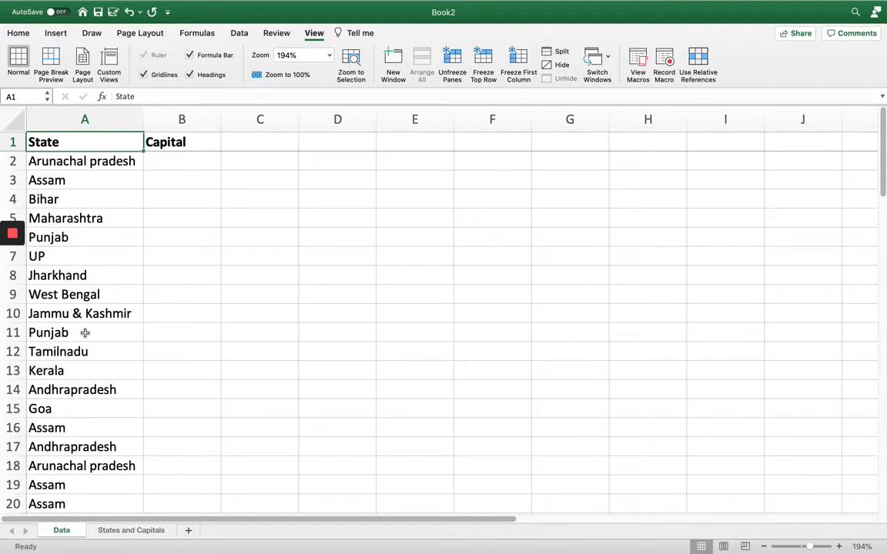
Review the full extent of the State list on the Data sheet and compare its first state with the States and Capitals table.
key(Right)
key(Down)
key(Left)
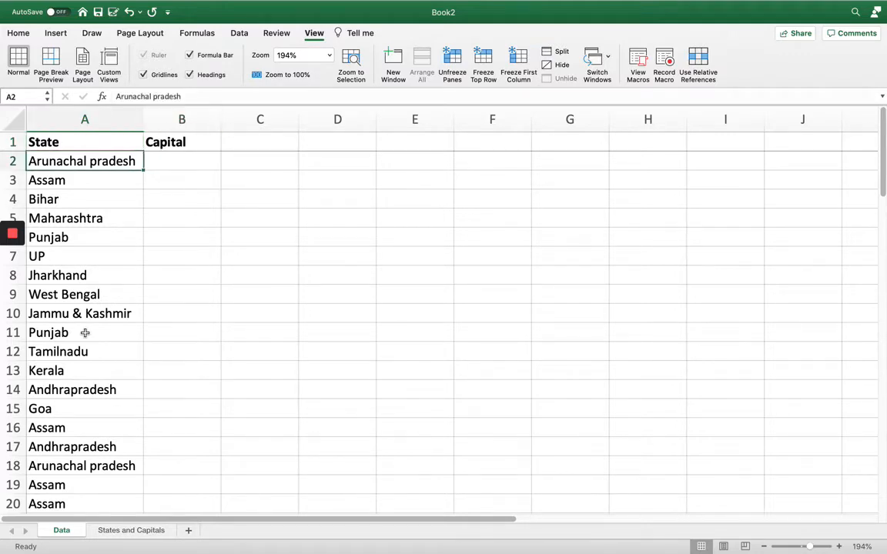
key(ctrl+Down)
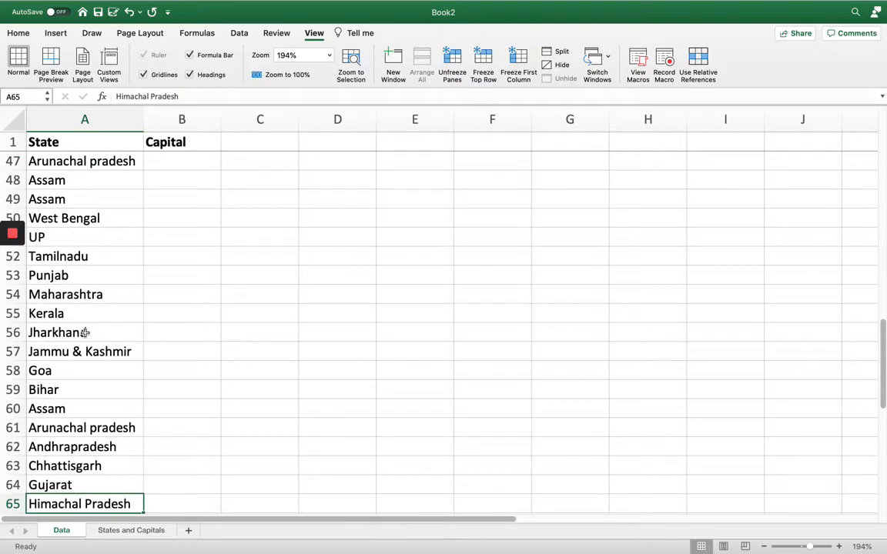
key(ctrl+Up)
key(Down)
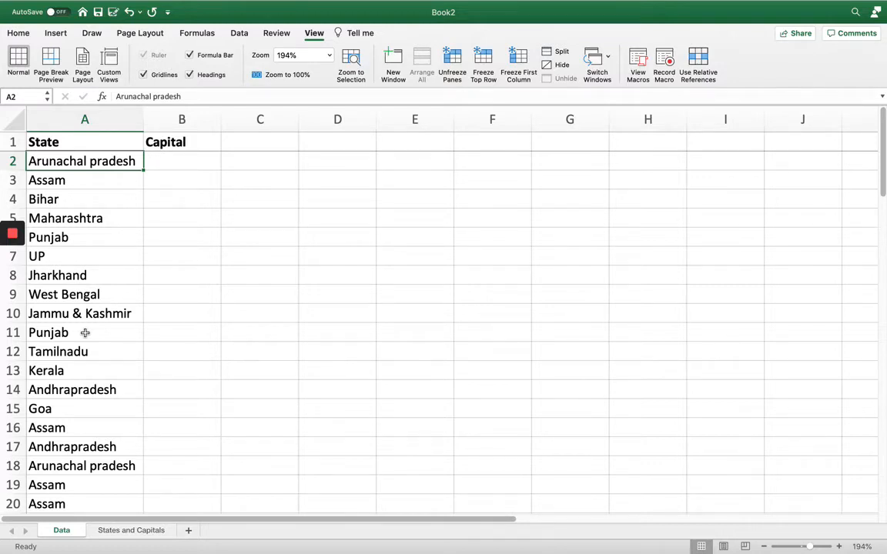
key(Right)
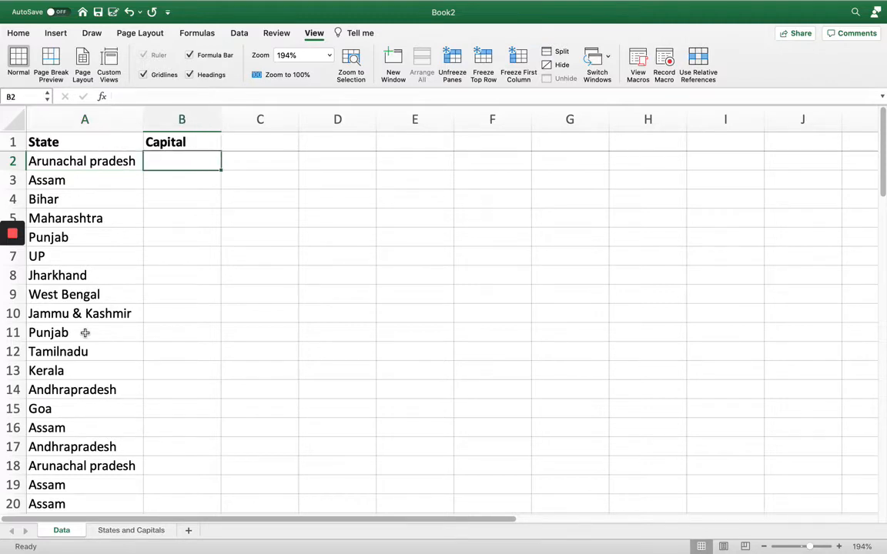
key(Left)
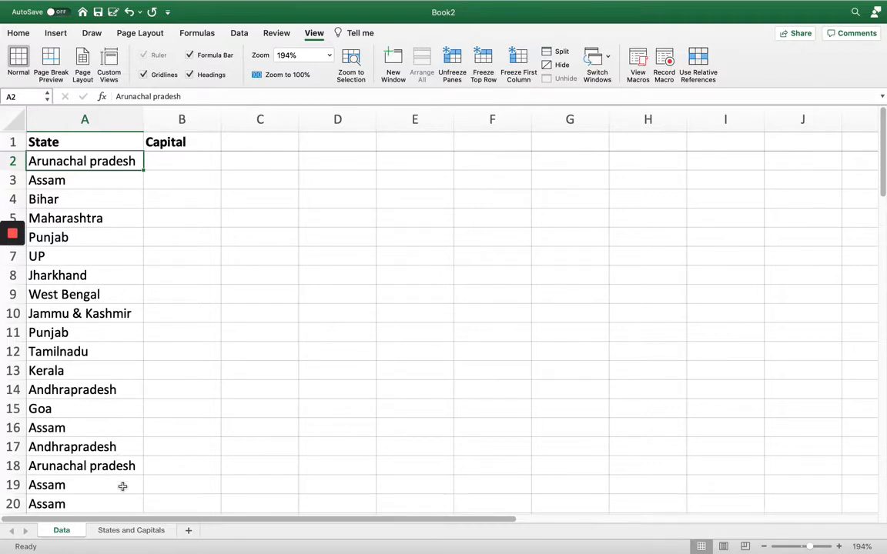
click(118, 532)
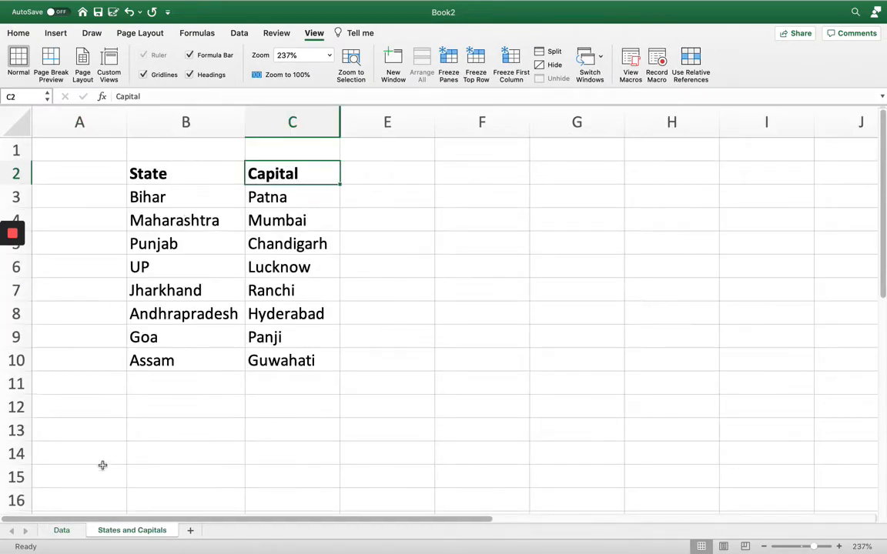
click(63, 531)
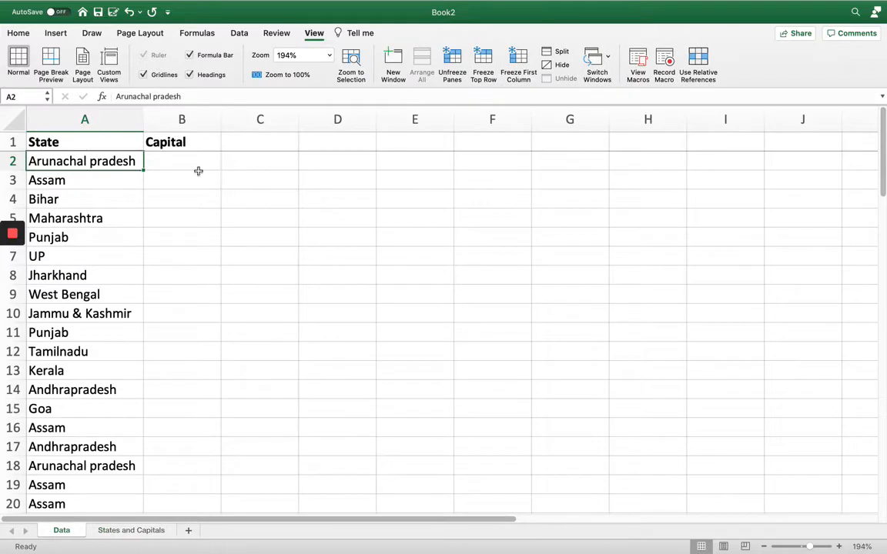
click(201, 167)
text(=)
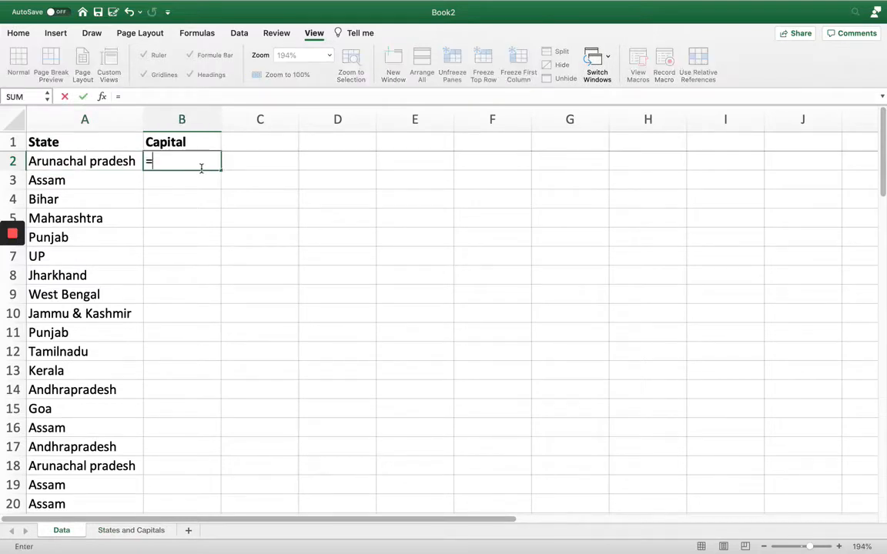
text(vl)
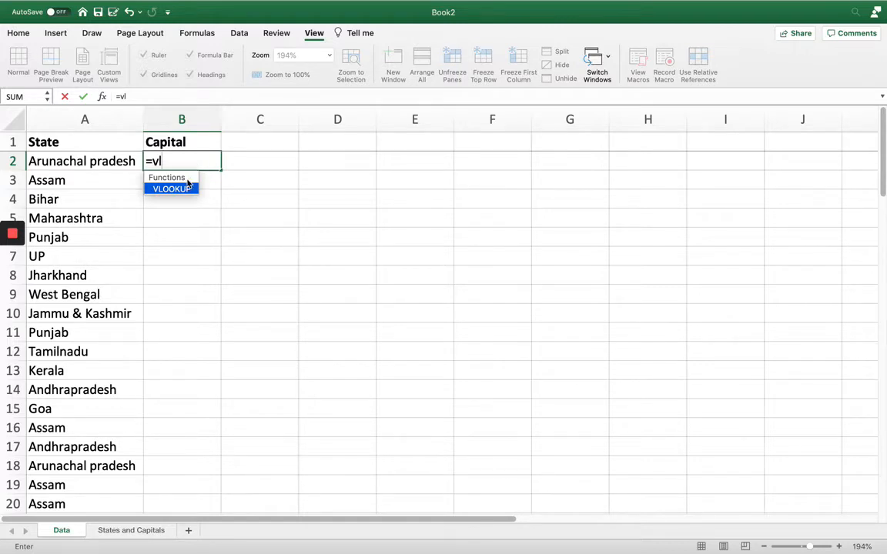
double_click(175, 191)
click(184, 214)
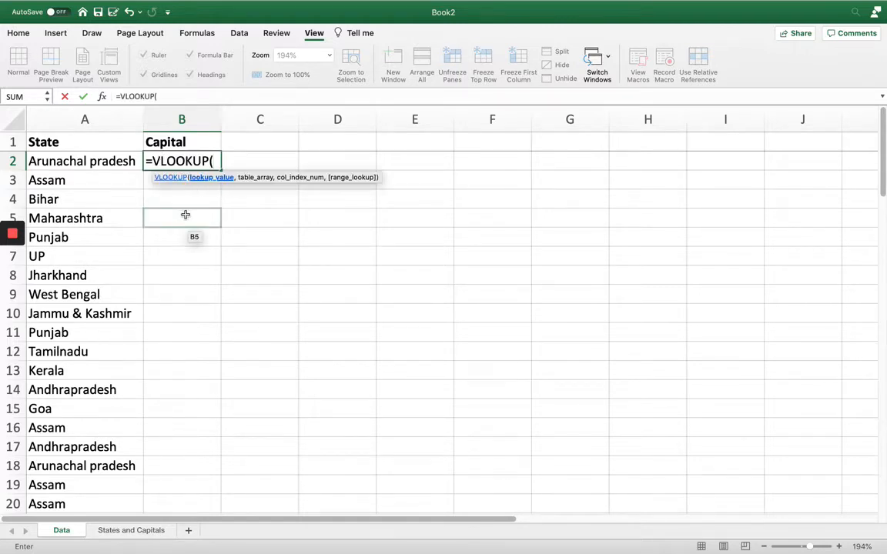
key(Escape)
Start a VLOOKUP formula in cell B2 of the Data sheet with A2 as the lookup value.
text(=vl)
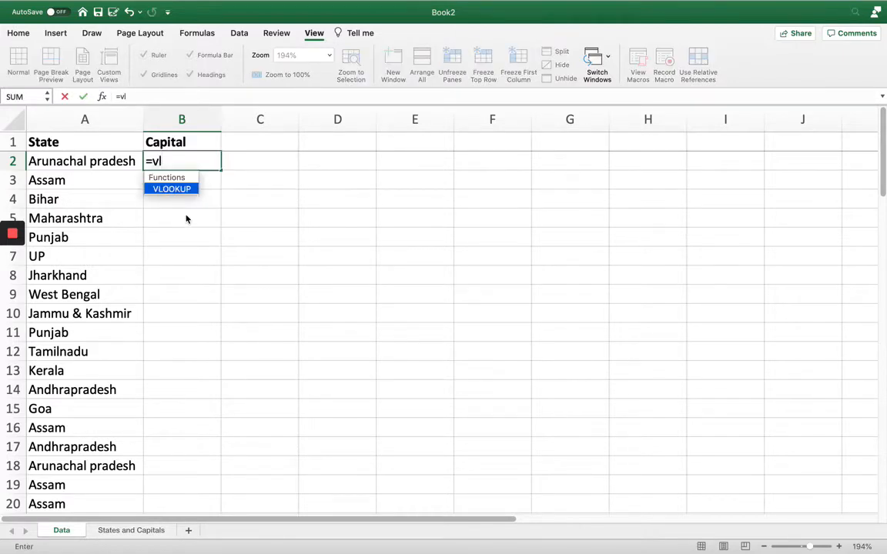
key(Tab)
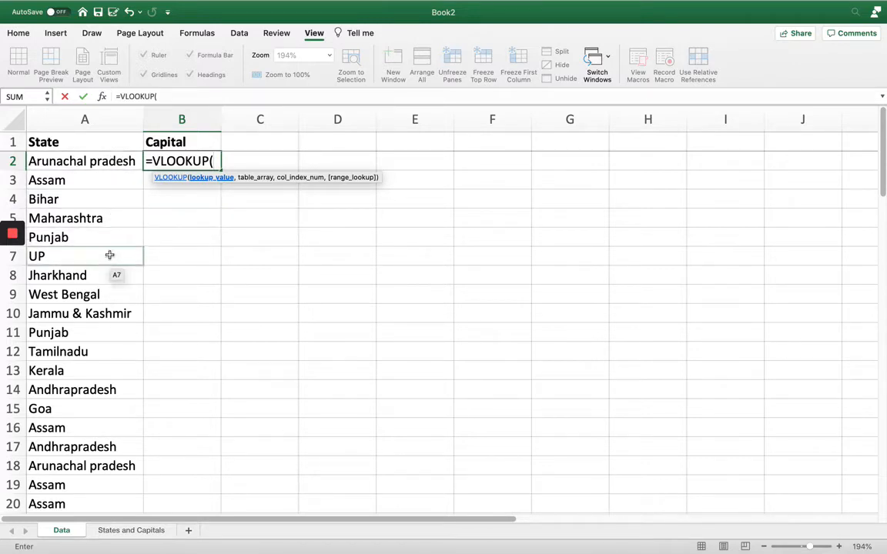
click(106, 161)
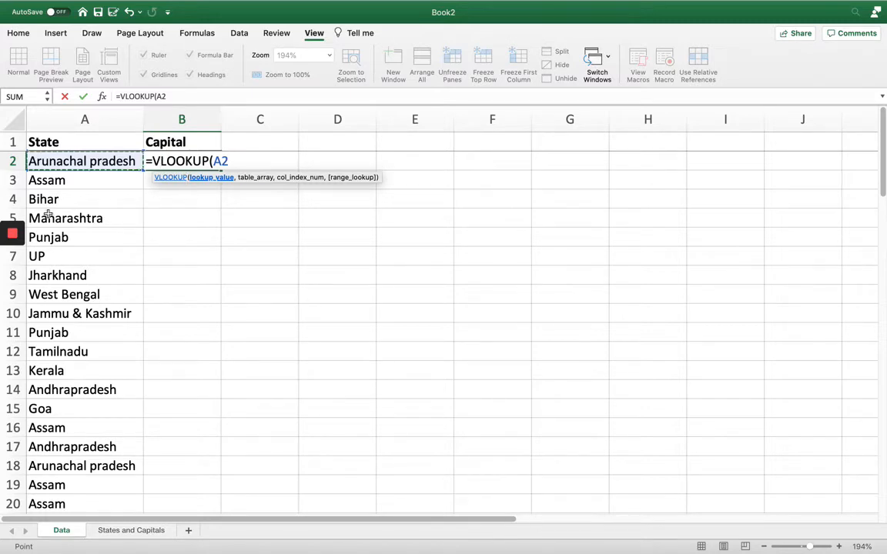
text(,)
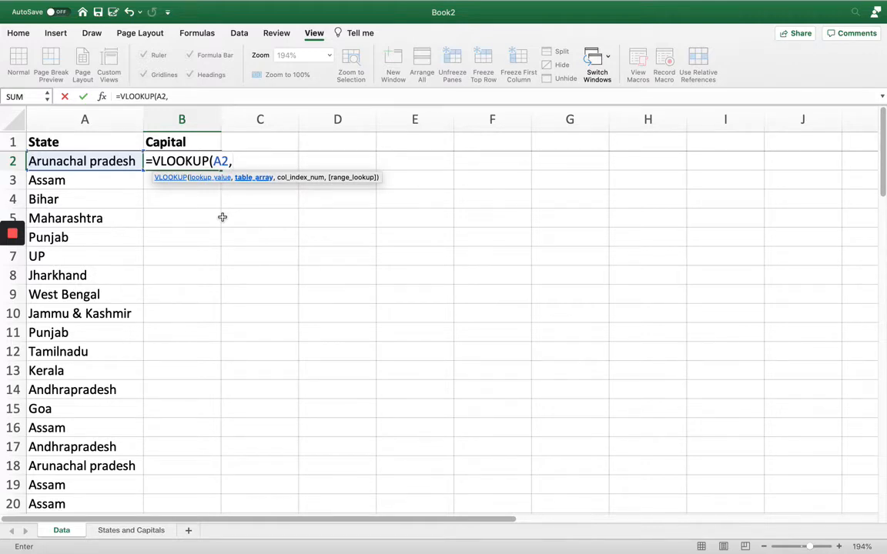
Set the VLOOKUP table array to B3:C10 on the States and Capitals sheet, locked as the absolute reference $B$3:$C$10.
click(131, 530)
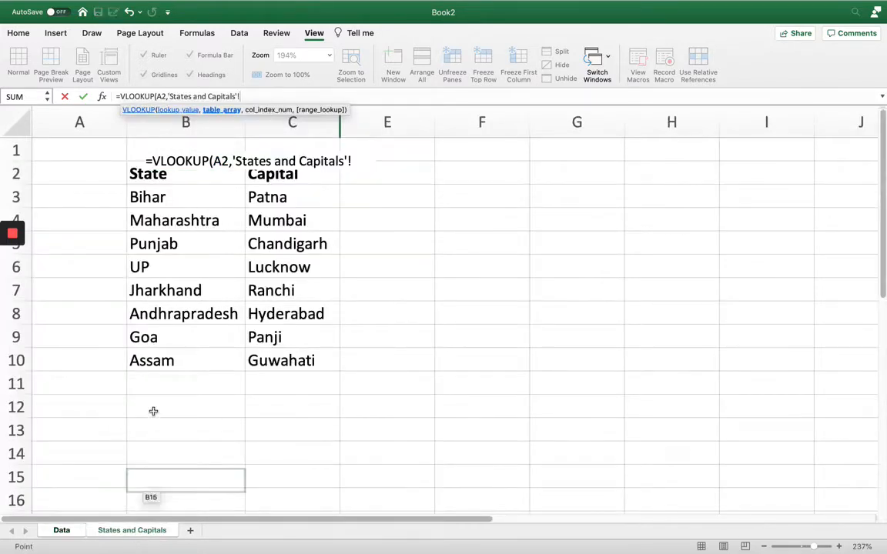
click(194, 199)
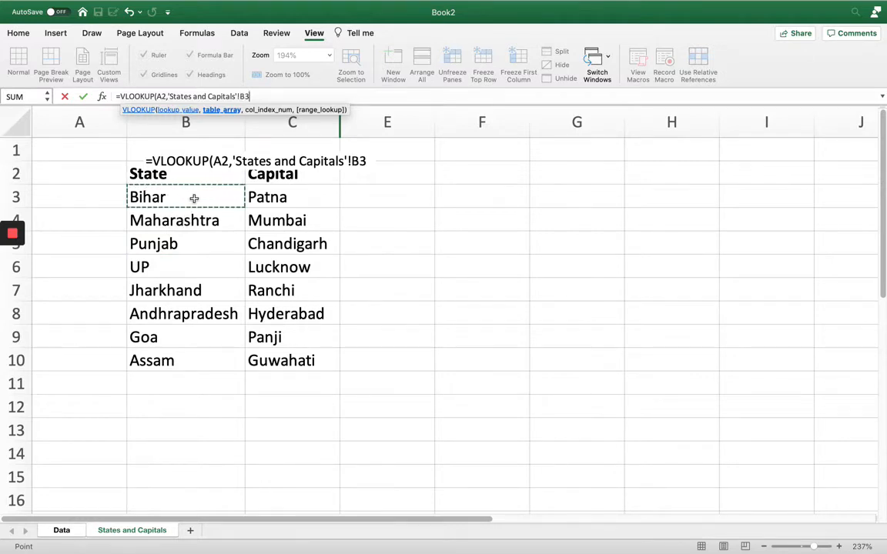
key(shift+Right)
key(shift+Down)
key(shift+Down)
key(shift+Down)
key(shift+Down)
key(shift+Down)
key(shift+Down)
key(shift+Down)
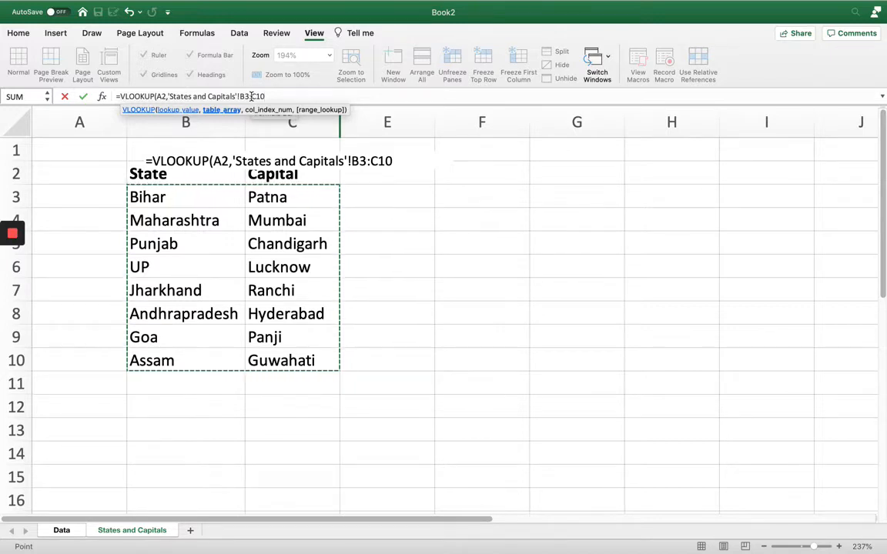
key(F4)
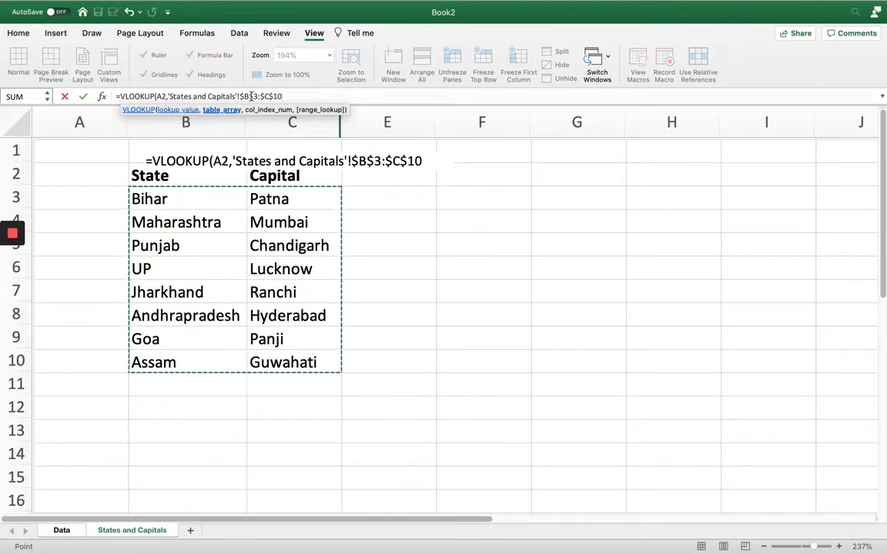
text(,)
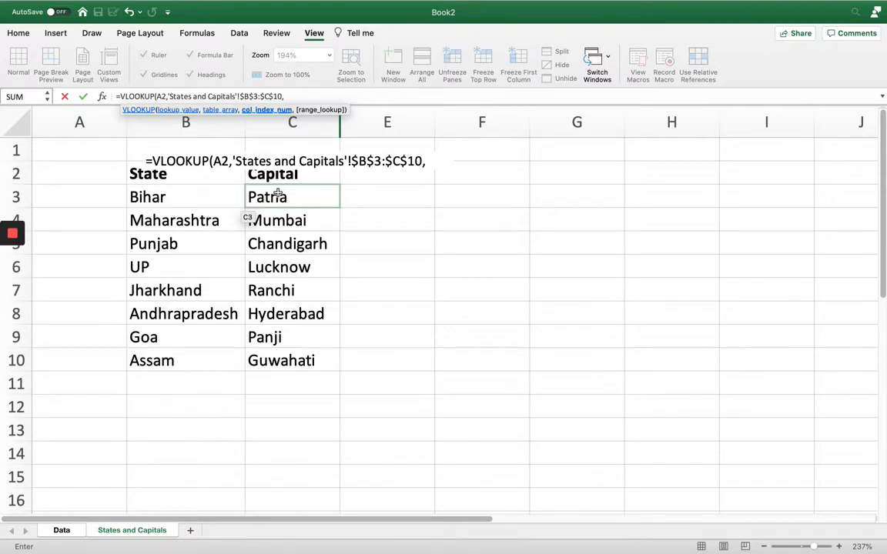
Complete the VLOOKUP formula with column index 2 and FALSE for an exact match, and reselect cell B2.
text(2,)
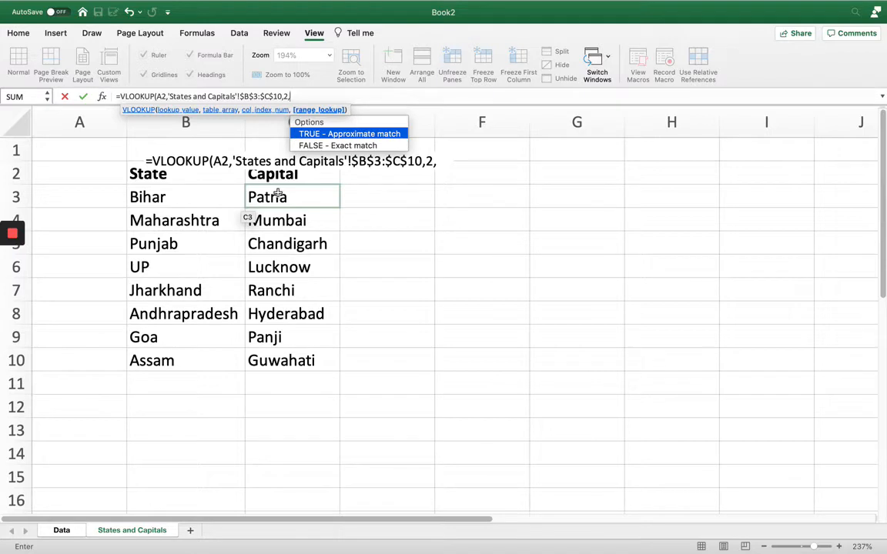
double_click(388, 146)
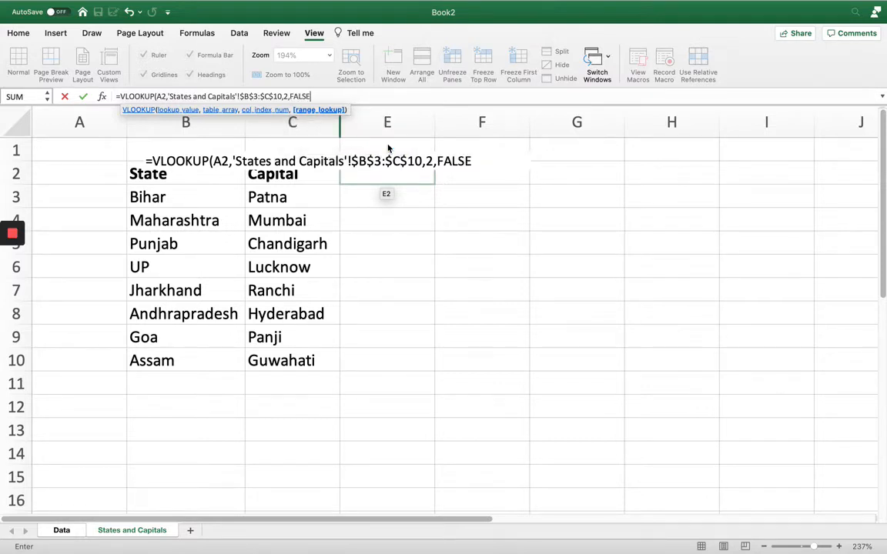
text())
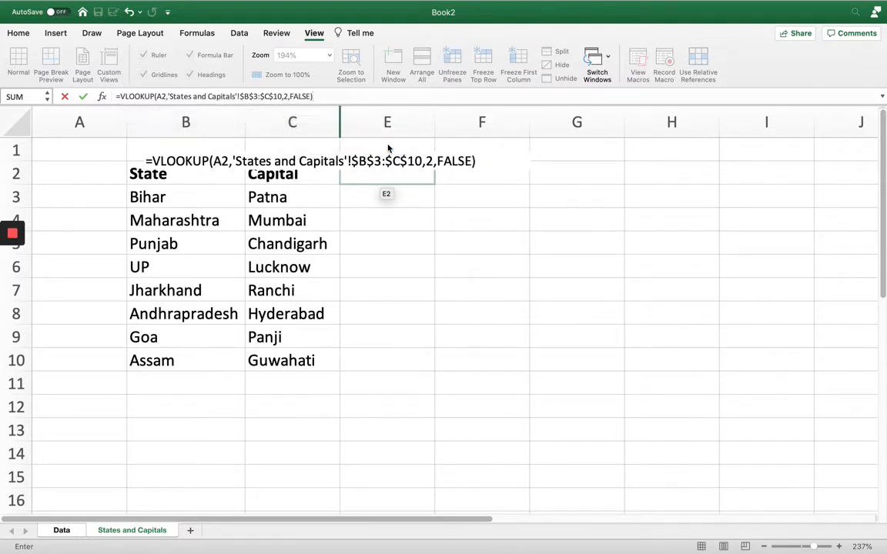
key(Return)
key(Up)
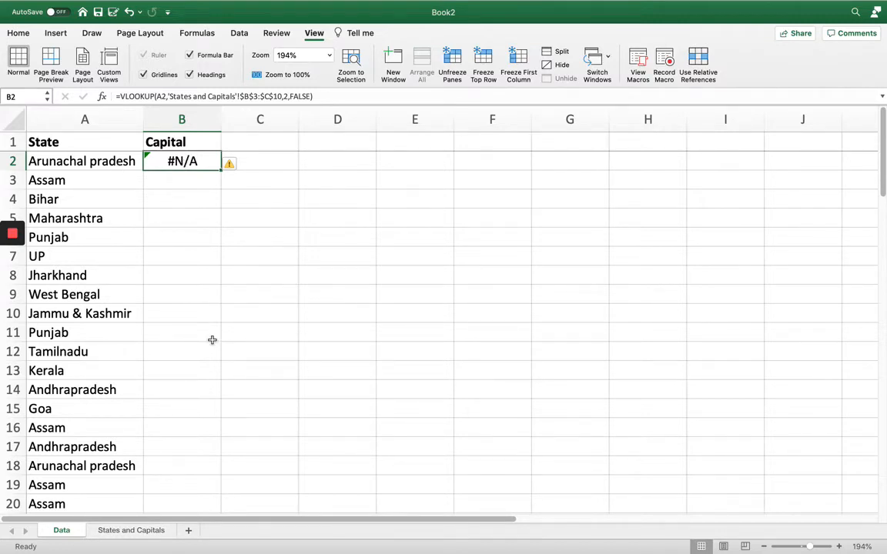
Check the States and Capitals table for the state in A2 and review the extent of the Data sheet's State column.
click(132, 532)
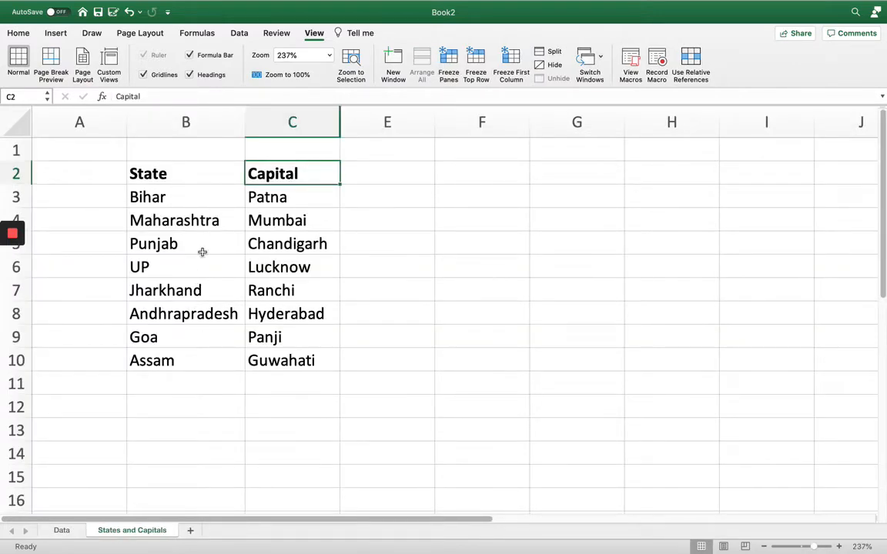
click(68, 537)
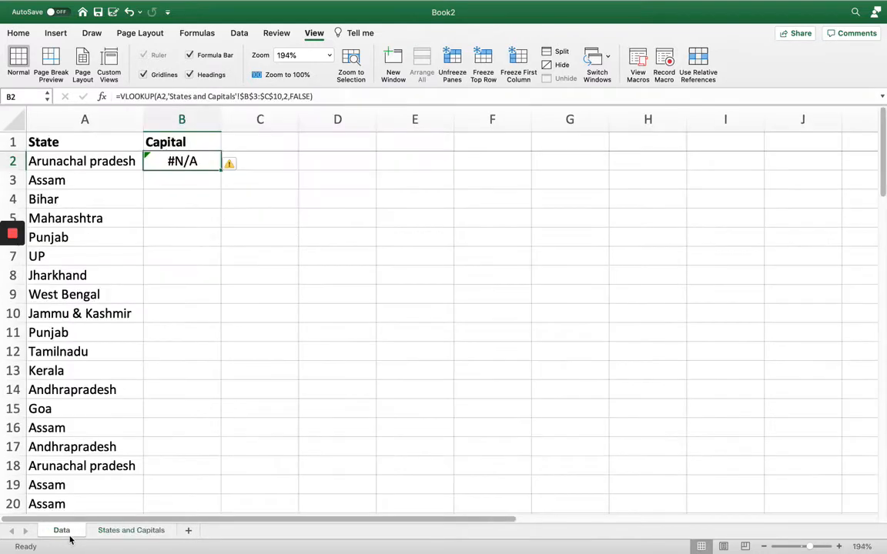
click(120, 161)
key(Right)
click(121, 161)
key(ctrl+Down)
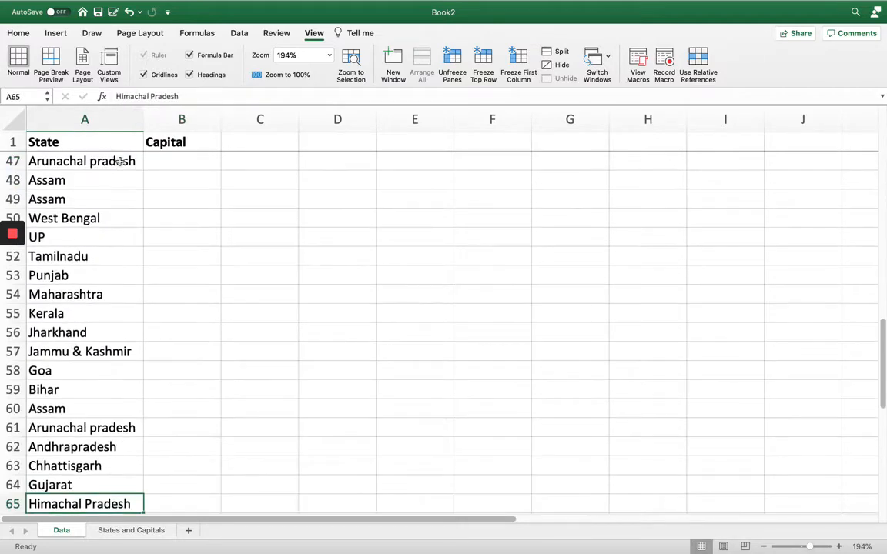
key(ctrl+Up)
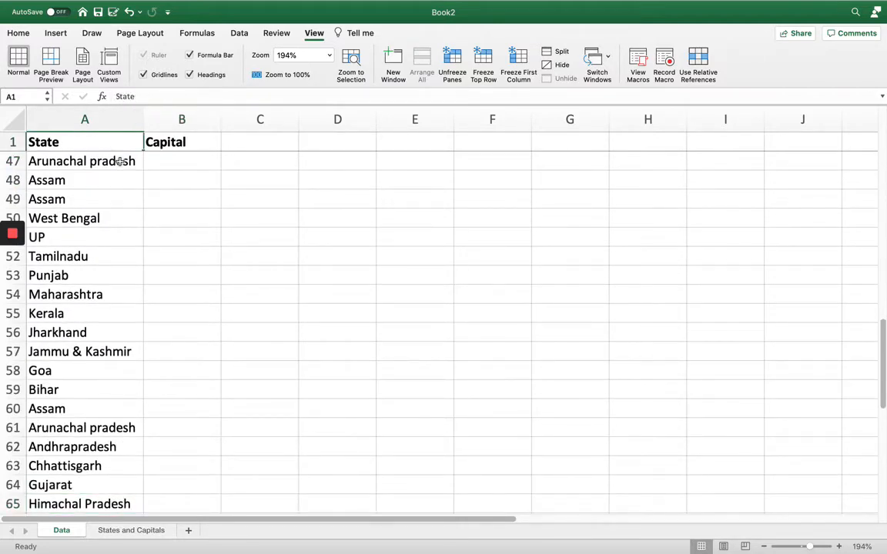
Copy the VLOOKUP formula from cell B2 of the Data sheet.
key(Down)
key(Right)
key(Down)
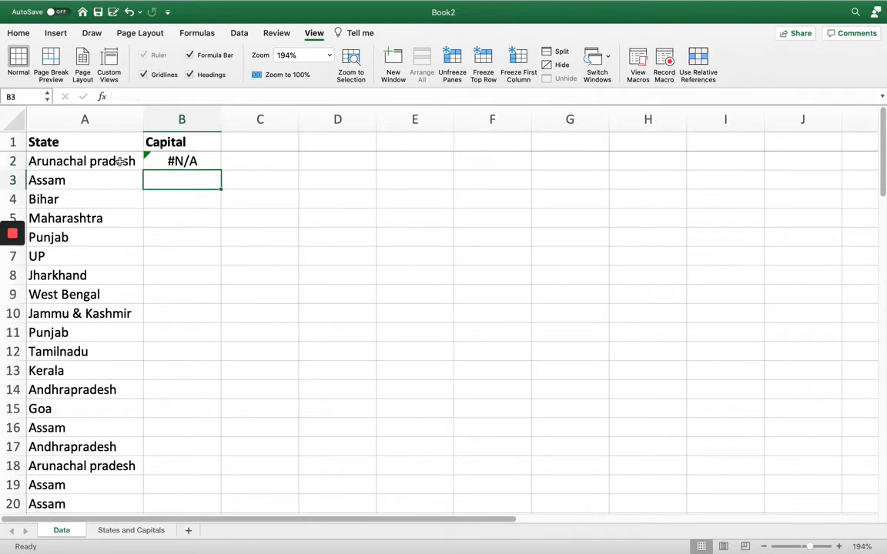
key(Up)
key(Left)
key(Right)
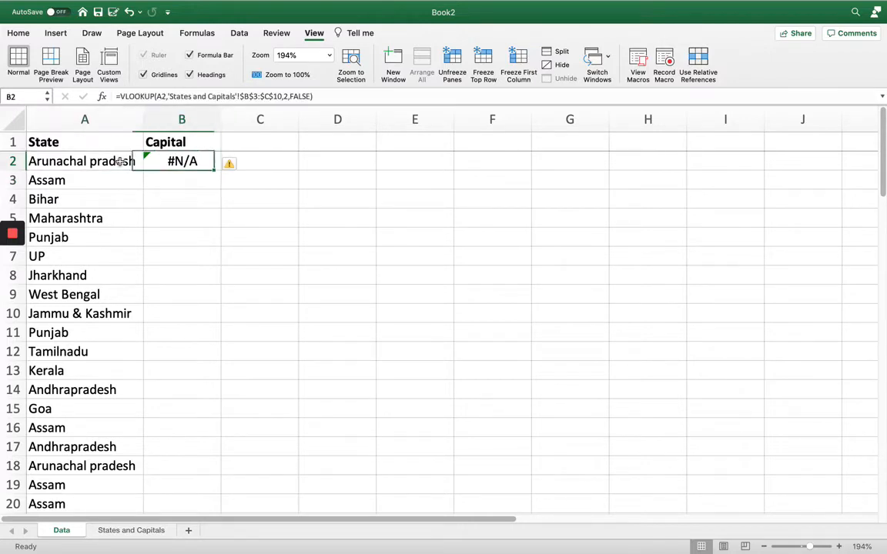
key(super+c)
Paste the copied VLOOKUP formula into the Capital column from B2 through B65, the last row with a state.
key(Left)
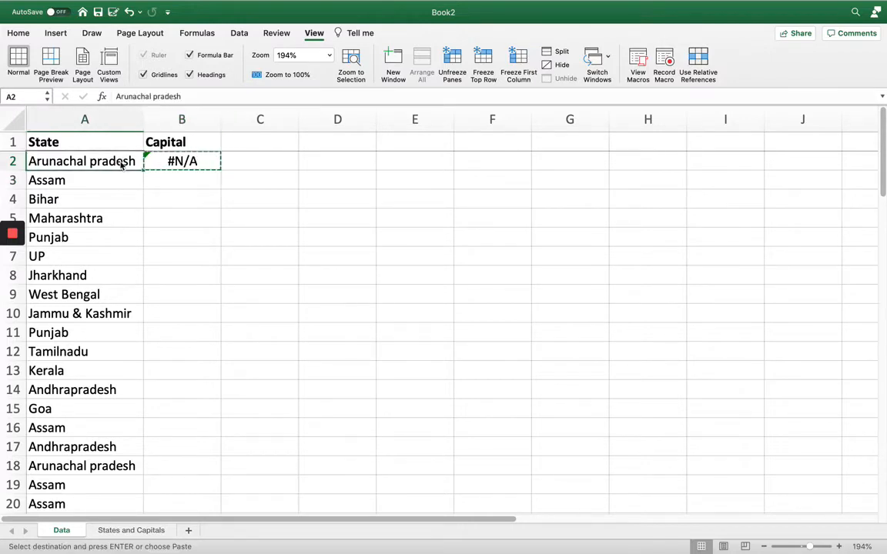
key(Right)
key(Down)
key(Up)
key(Left)
key(super+Down)
key(Right)
key(super+shift+Up)
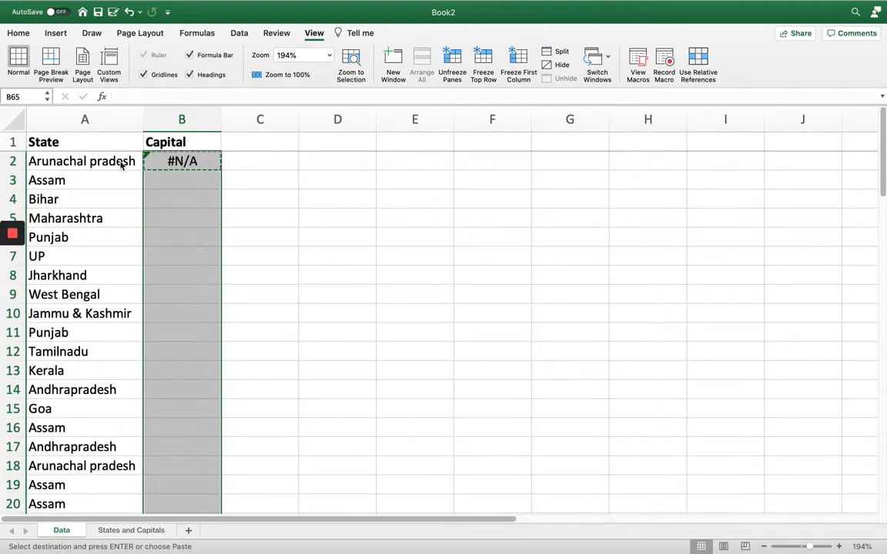
key(super+v)
Review the pasted Capital formulas from the last data row upward to row 37.
key(Down)
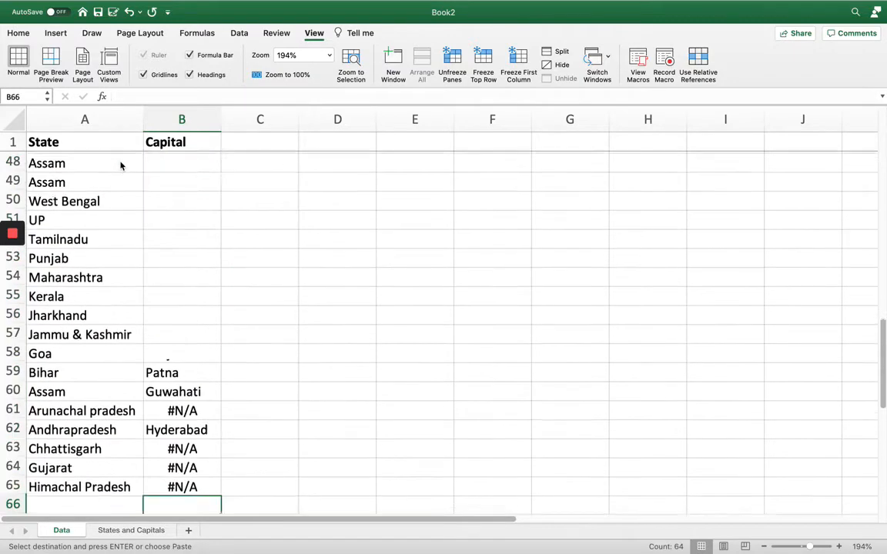
key(Up)
key(Up)
key(Up)
key(Up)
key(Up)
key(Up)
key(Up)
key(Up)
key(Up)
key(Up)
key(Up)
key(Up)
key(Up)
key(Up)
key(Up)
key(Up)
key(Up)
key(Up)
key(Up)
key(Up)
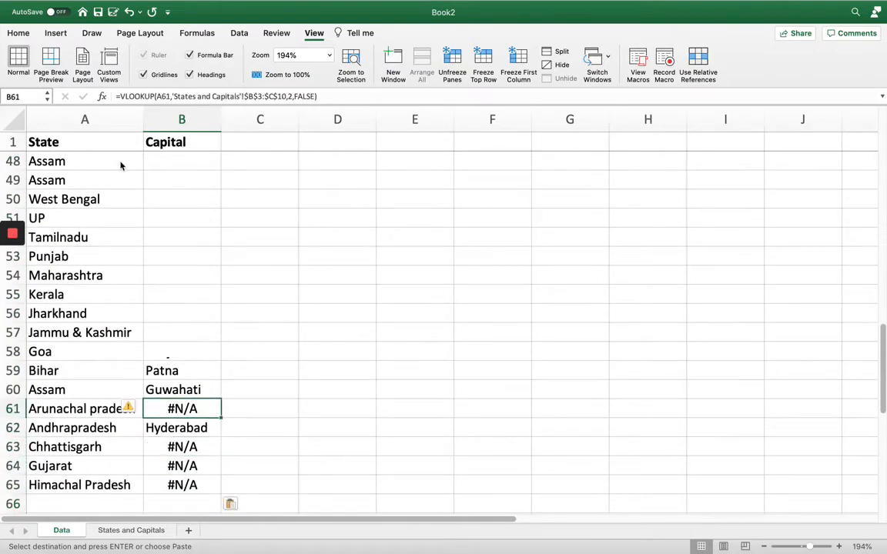
key(Up)
key(Up)
key(Up)
key(Up)
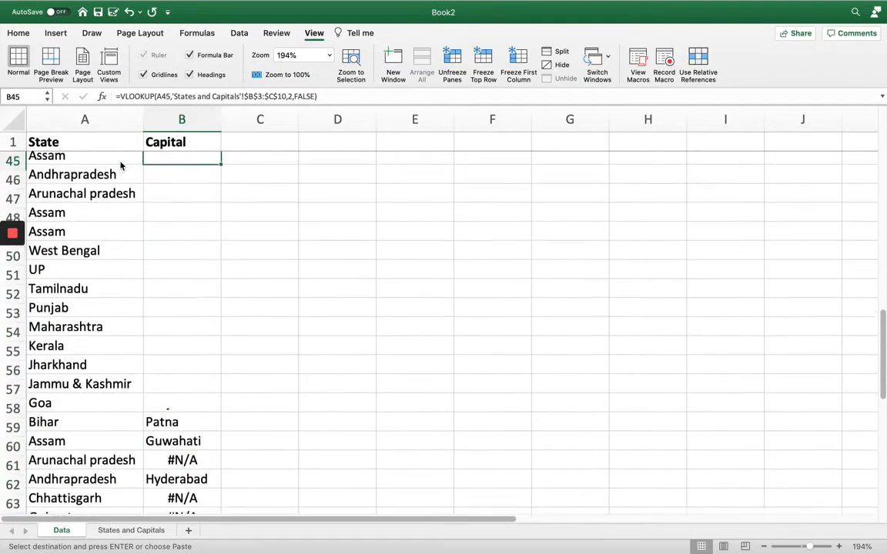
key(Up)
key(Up)
key(Up)
key(Up)
key(Up)
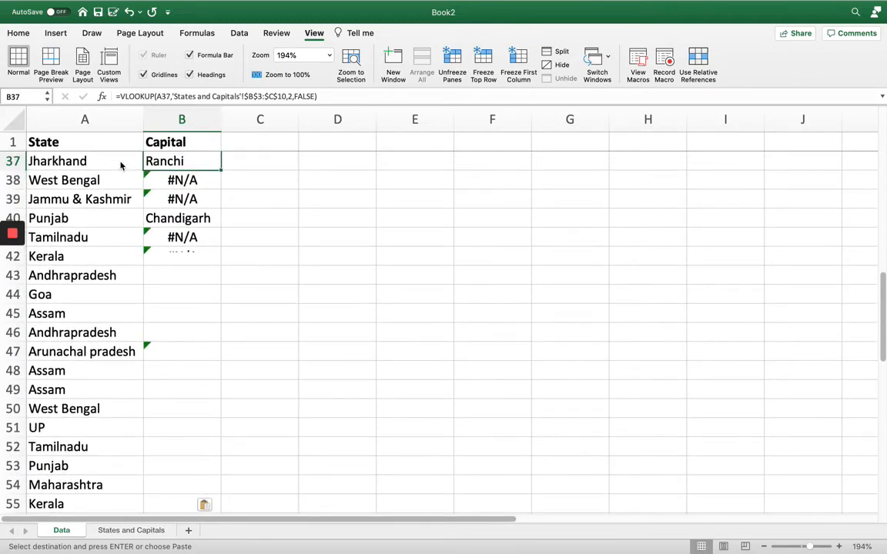
Compare the Capital results with their states between rows 34 and 42.
key(Down)
key(Down)
key(Down)
key(Down)
key(Down)
key(Down)
key(Down)
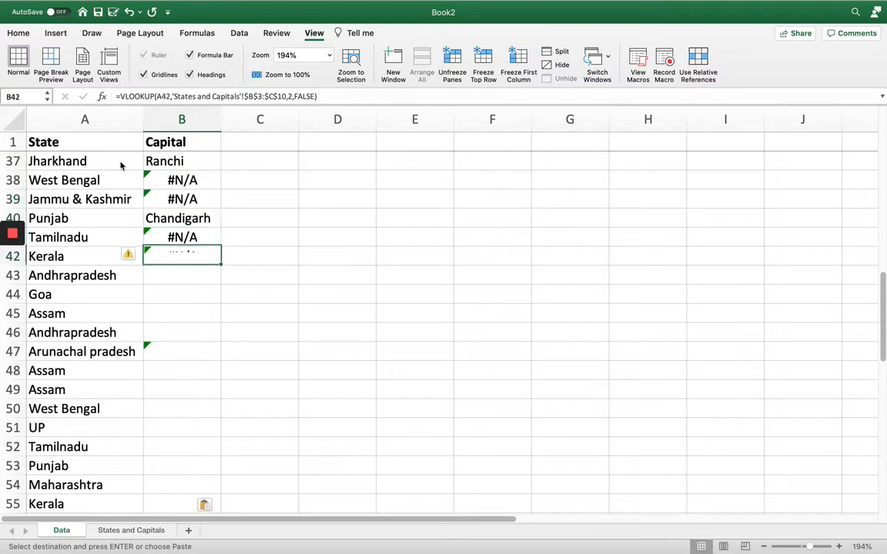
key(Up)
key(Up)
key(Up)
key(Up)
key(Up)
key(Up)
key(Up)
key(Up)
key(Up)
key(Up)
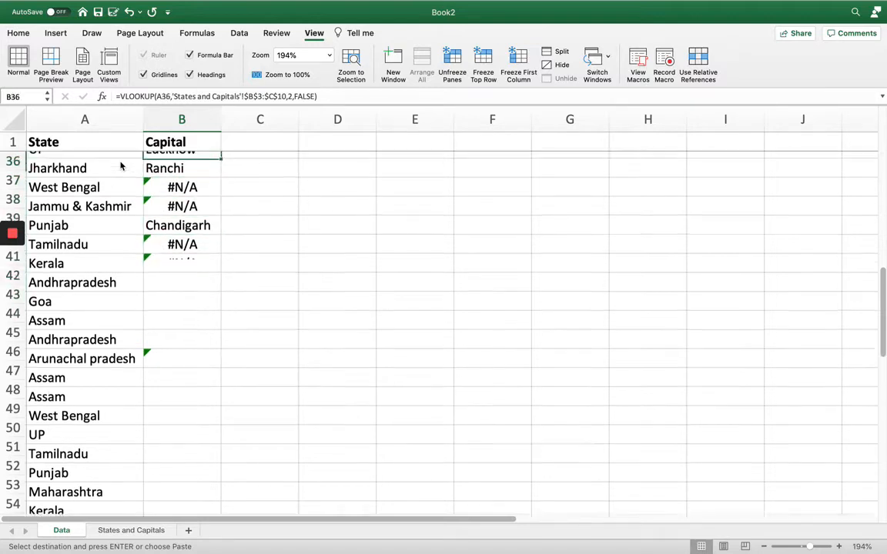
key(Down)
key(Down)
key(Down)
key(Down)
key(Down)
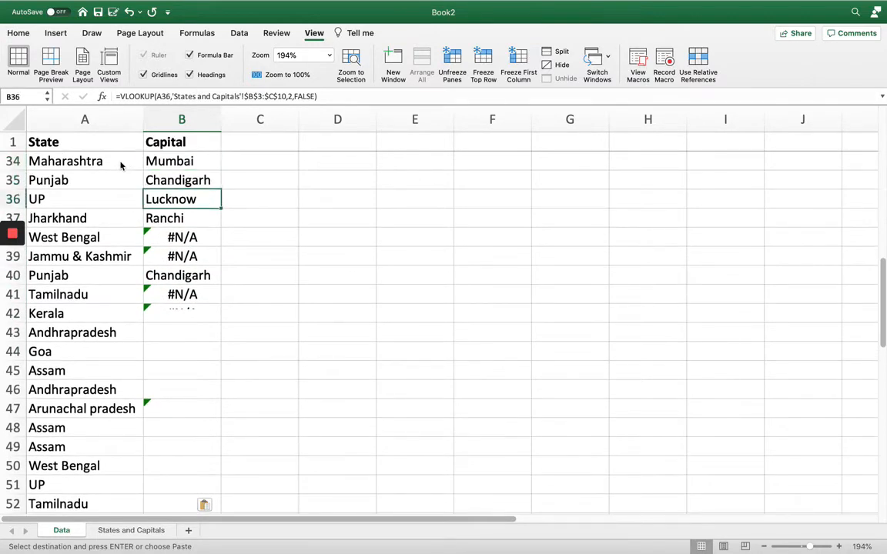
key(Up)
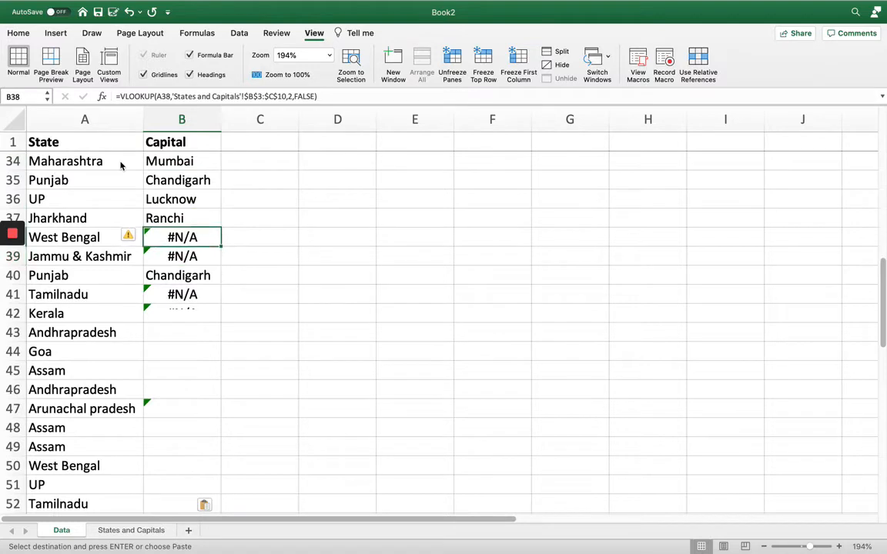
Inspect the Capital formulas cell by cell from B39 down to B65.
click(173, 261)
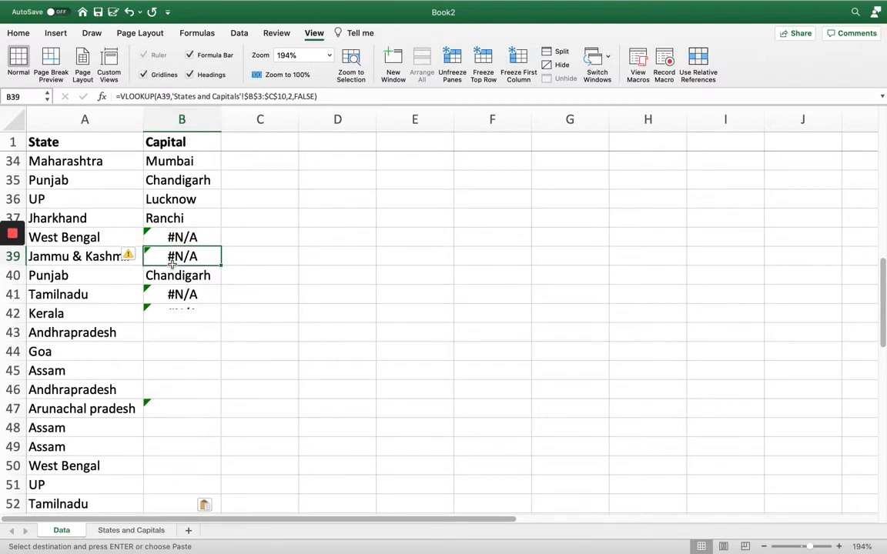
key(Down)
key(Down)
key(Down)
key(Down)
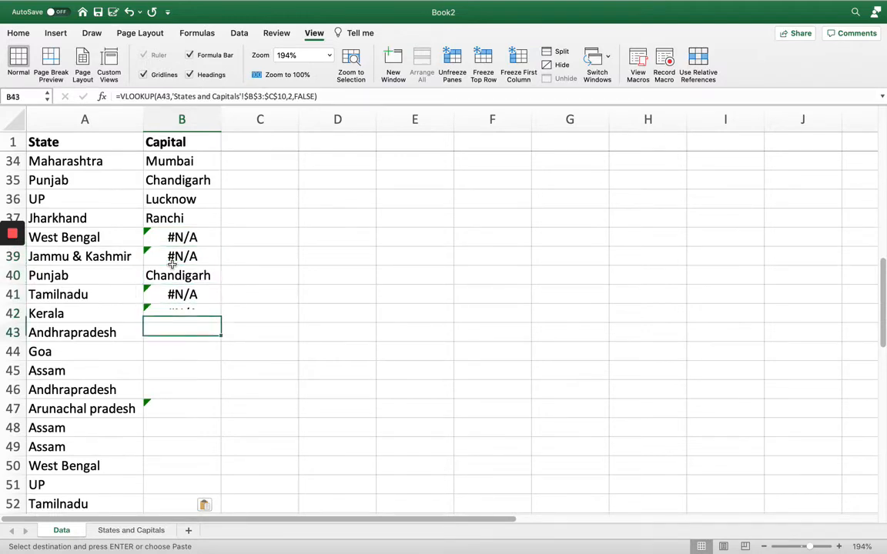
key(Up)
key(Down)
key(Right)
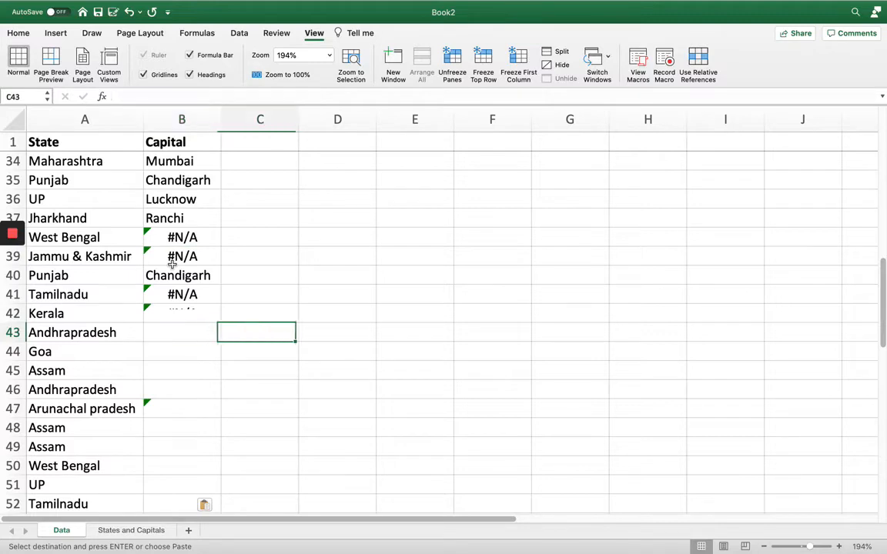
key(Left)
key(Up)
key(Down)
key(Down)
key(Down)
key(Down)
key(Down)
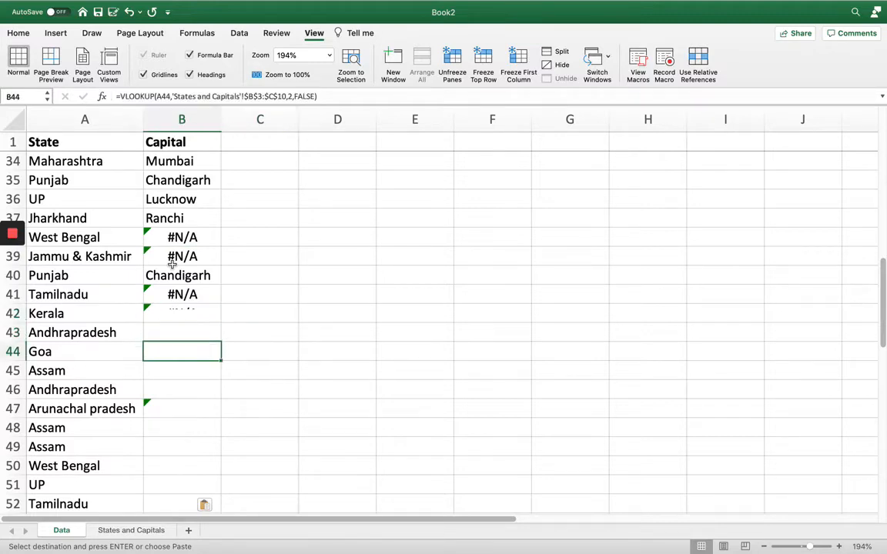
key(Down)
key(Down)
key(Down)
key(Down)
key(Down)
key(Down)
key(Down)
key(Down)
key(Down)
key(Down)
key(Down)
key(Down)
key(Down)
key(Down)
key(Down)
key(Down)
key(Down)
key(Down)
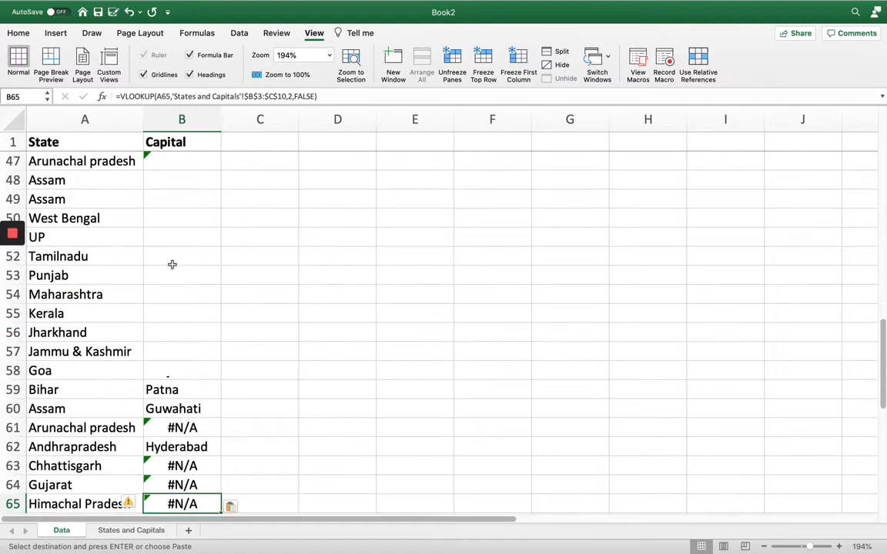
Select cells B47 to B58 in the Capital column and check how their lookup results are displayed.
key(Up)
key(Up)
key(Up)
key(Up)
key(Up)
key(Up)
key(Up)
key(Up)
key(Down)
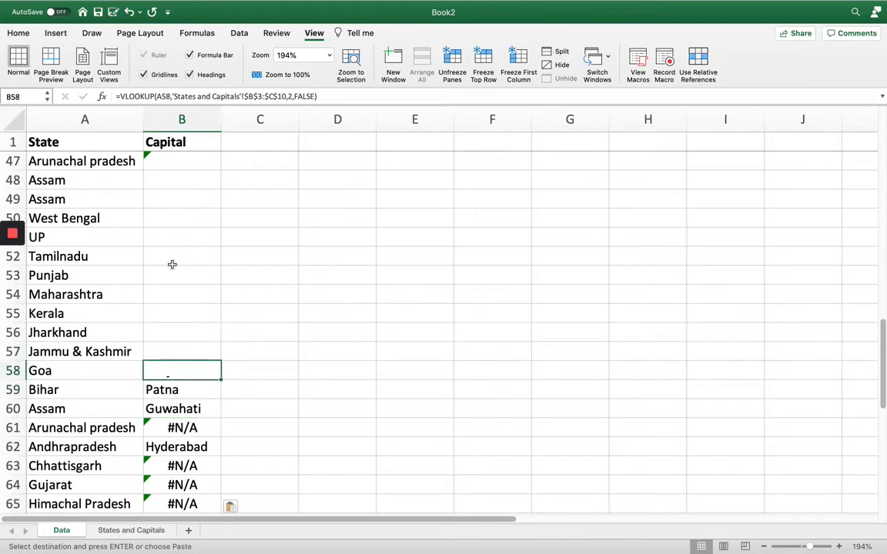
key(shift+Up)
key(shift+Up)
key(shift+Up)
key(shift+Up)
key(shift+Up)
key(shift+Up)
key(shift+Up)
key(shift+Up)
key(shift+Up)
key(shift+Up)
key(shift+Up)
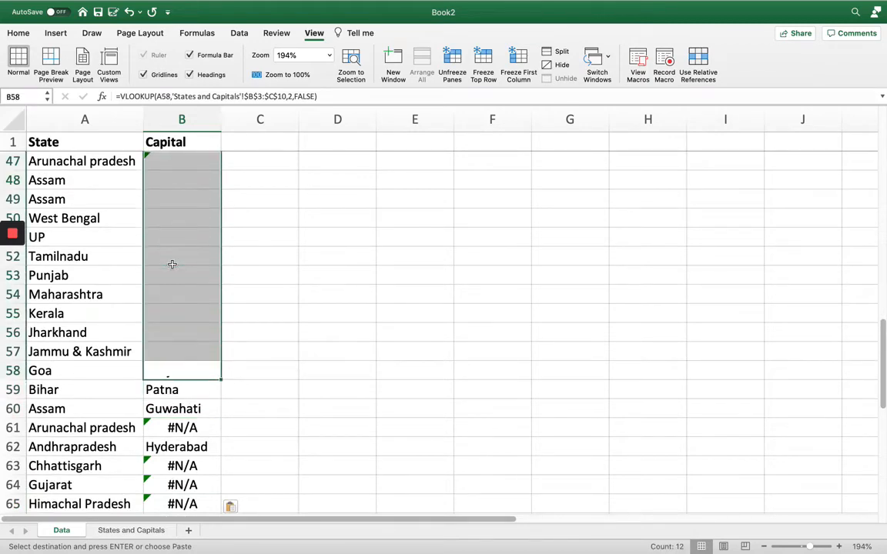
scroll(172, 264, up, 3)
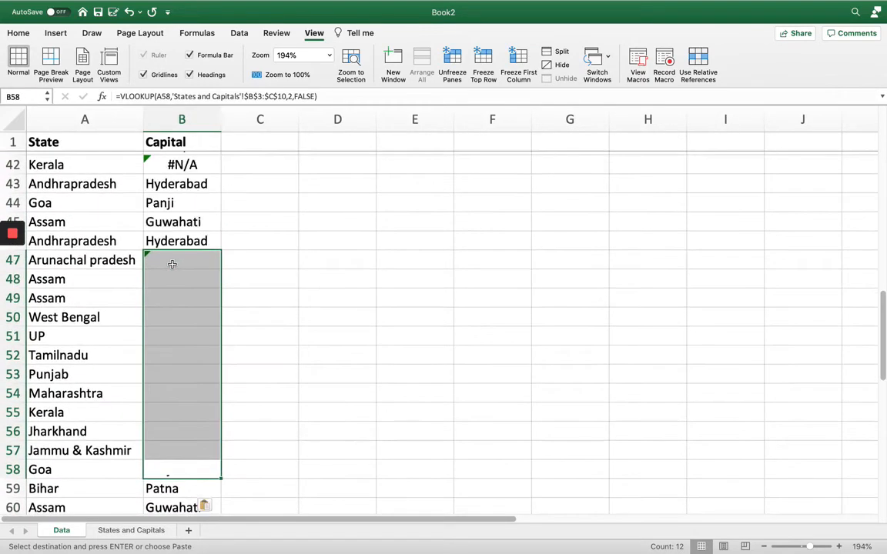
Return to the first Capital result in B2 and review the filled column down to about row 41.
key(Down)
key(Up)
key(Up)
key(Up)
key(Up)
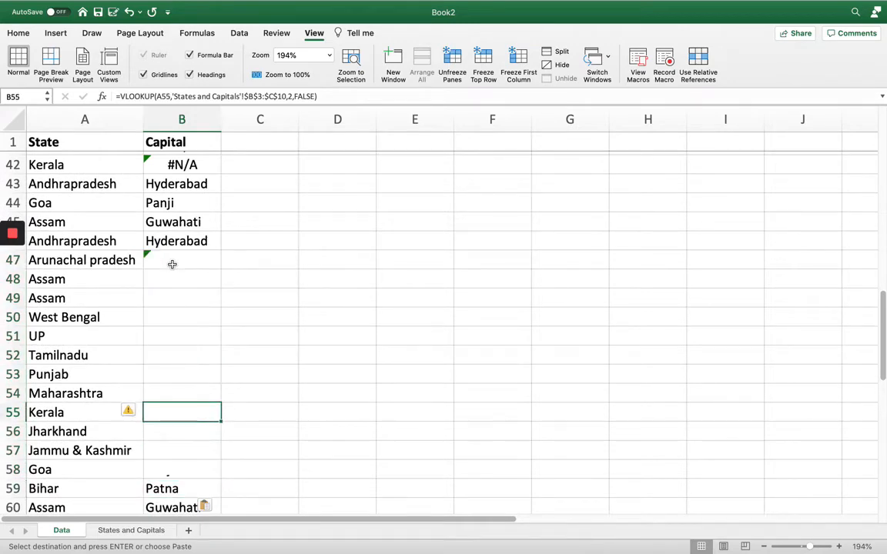
key(ctrl+Up)
key(Down)
key(Down)
key(Down)
key(Down)
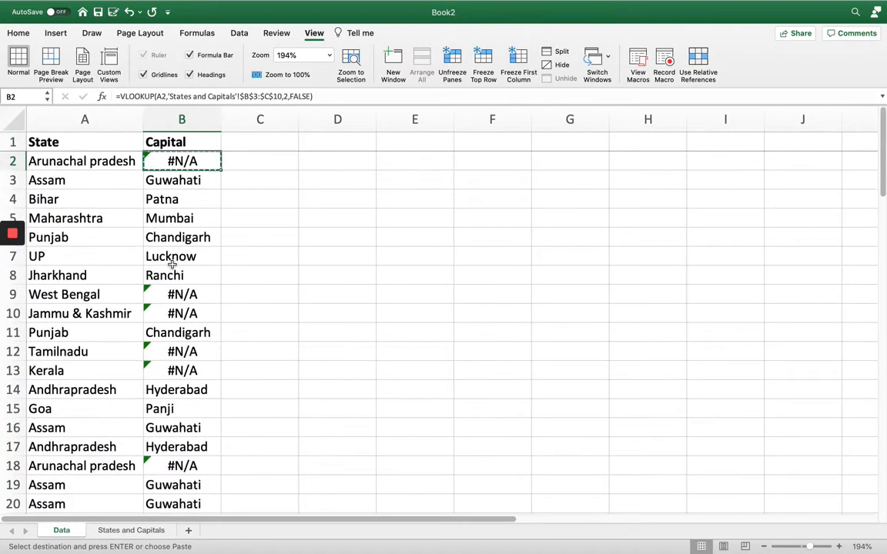
scroll(270, 322, down, 18)
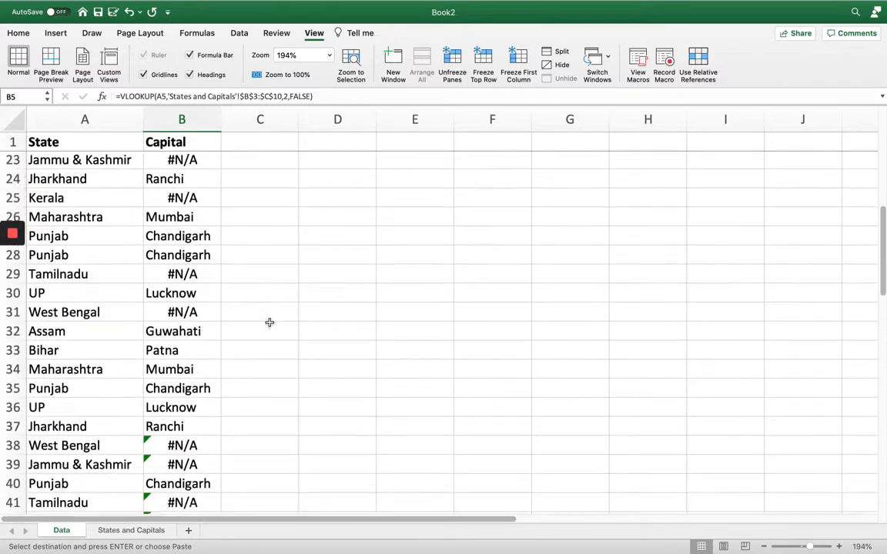
scroll(269, 322, up, 7)
scroll(269, 322, up, 12)
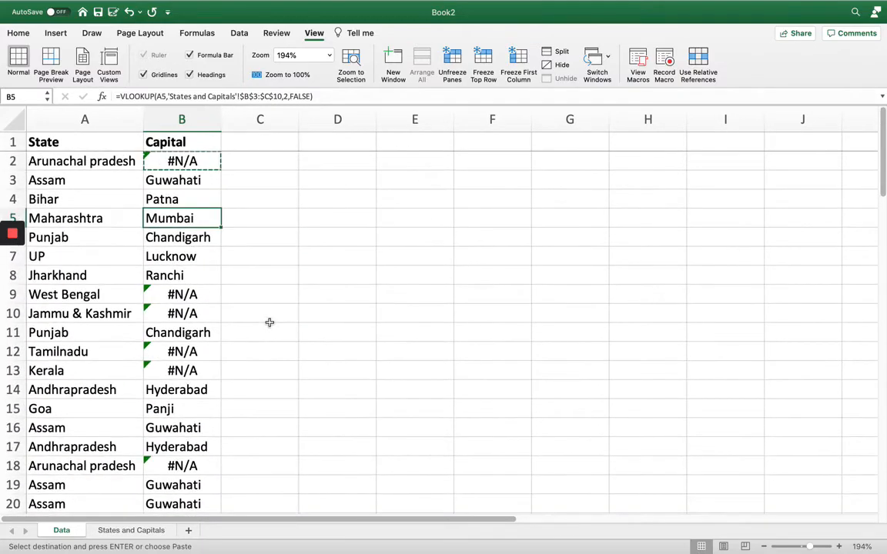
Check the states in A5 to A9 against the lookup table on the States and Capitals sheet, and return to Data.
click(106, 224)
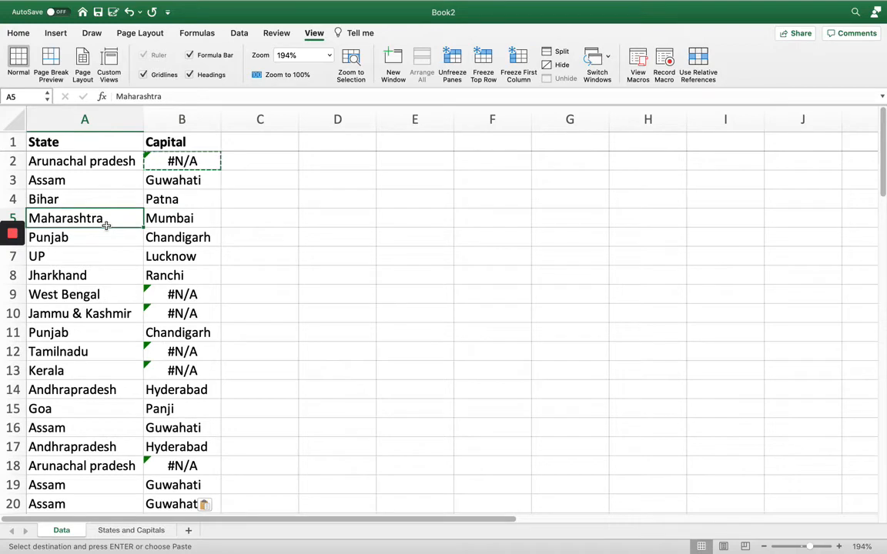
key(Down)
key(Down)
key(Down)
key(Down)
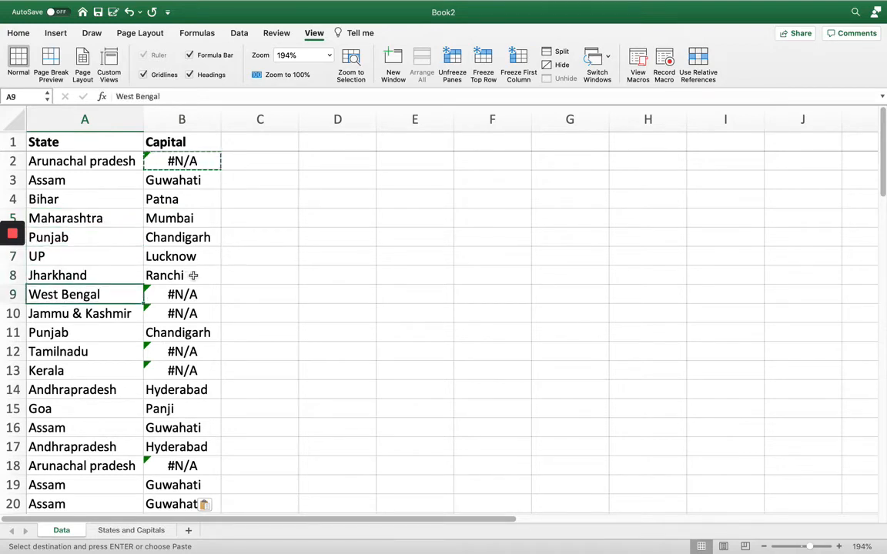
click(123, 531)
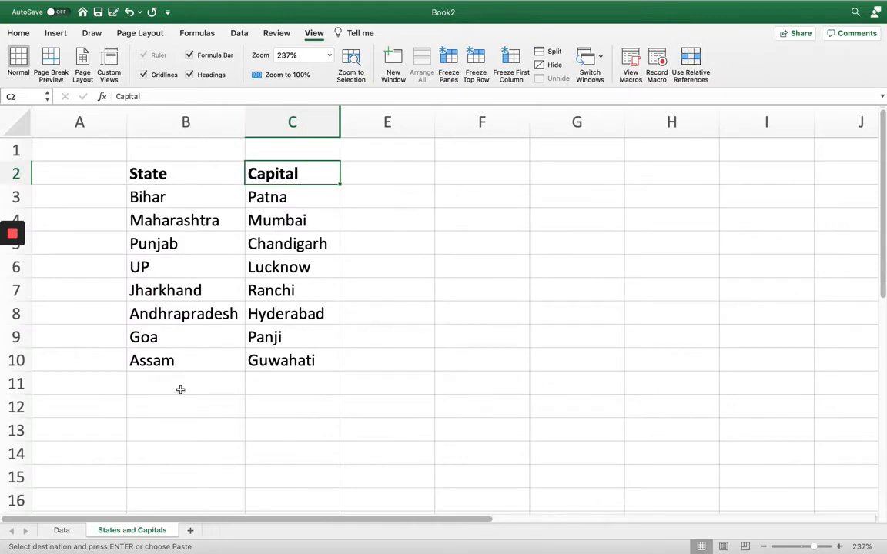
click(61, 531)
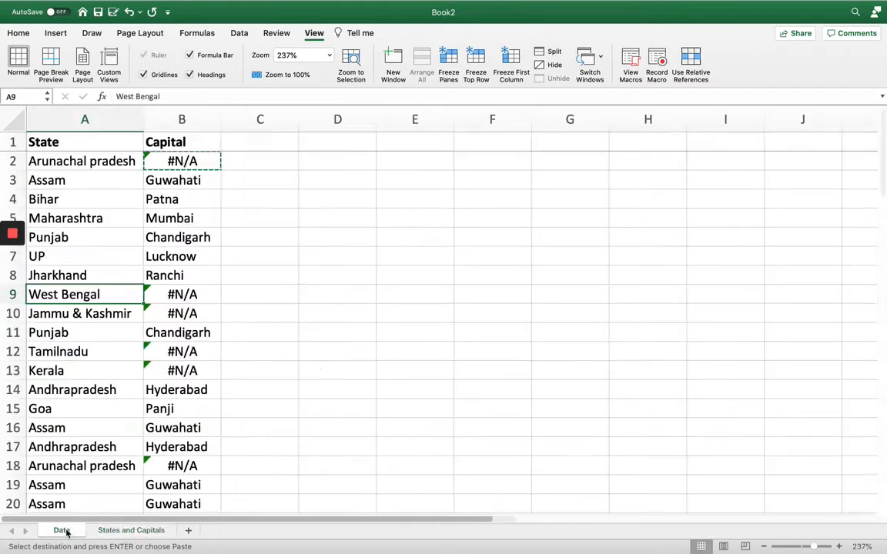
Add the header CM in cell C1 of the Data sheet, beside Capital.
click(149, 194)
key(Left)
key(Up)
key(Up)
key(Up)
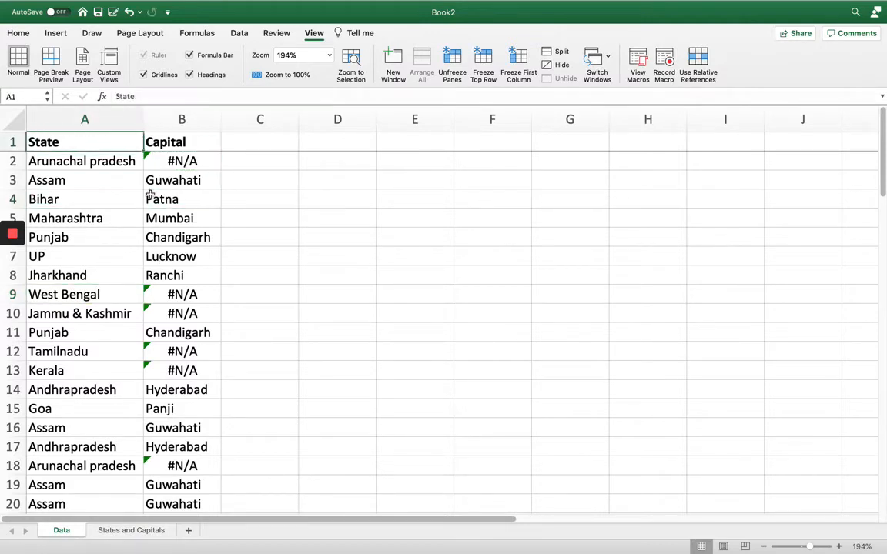
key(Right)
key(Right)
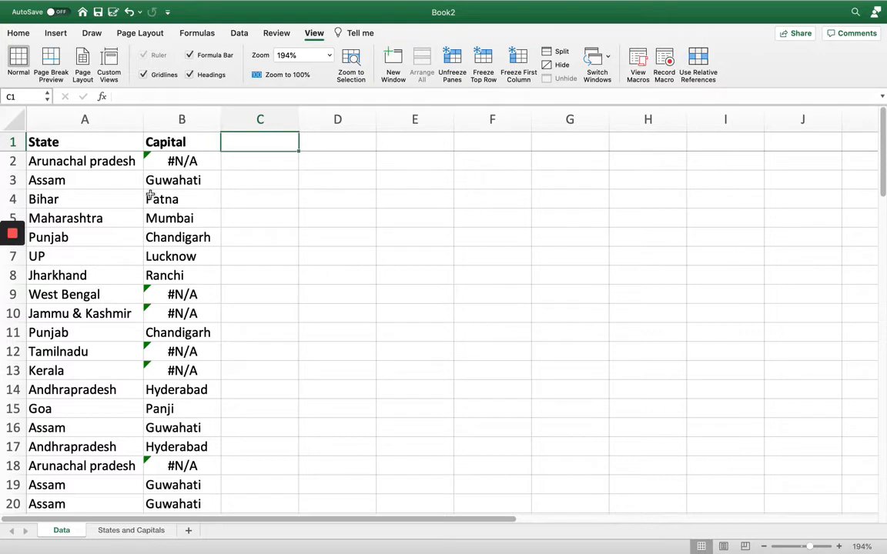
text(CMC)
key(BackSpace)
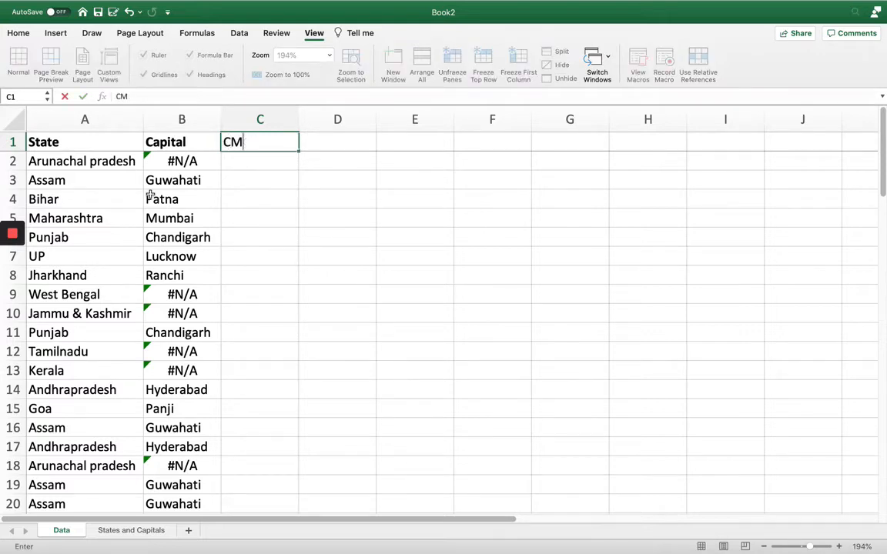
key(Return)
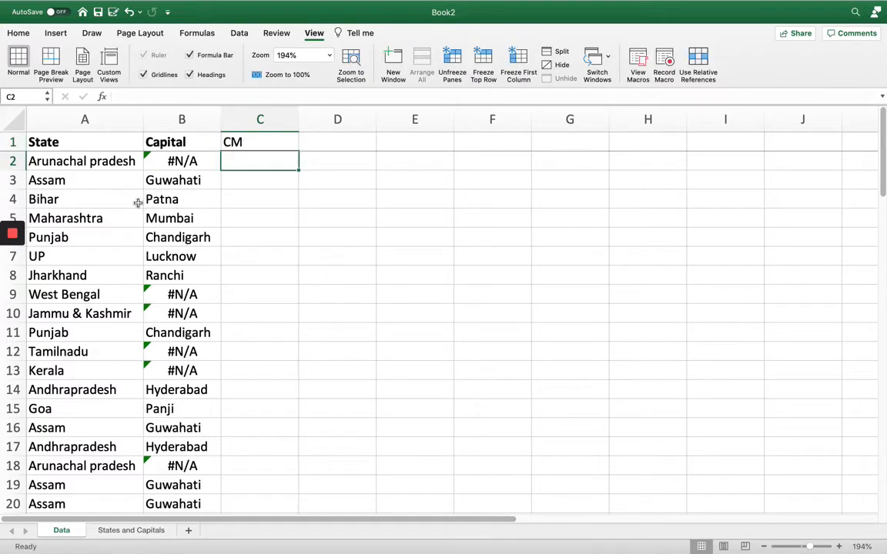
Unhide column D, which holds the CM data beside Capital, on the States and Capitals sheet.
click(123, 532)
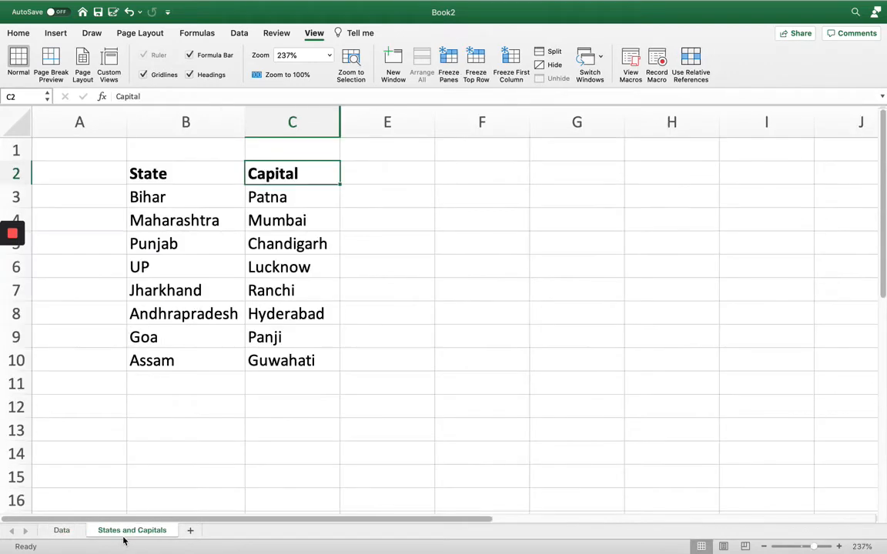
right_click(339, 122)
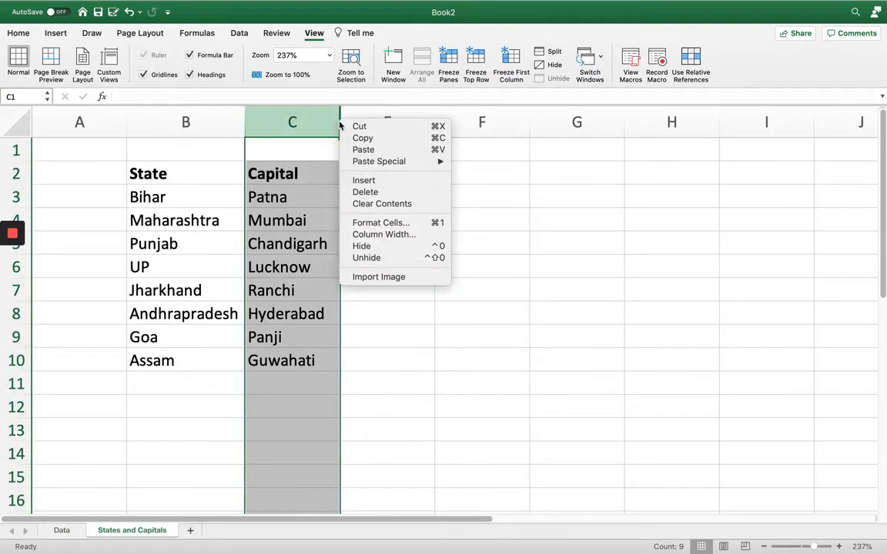
click(376, 260)
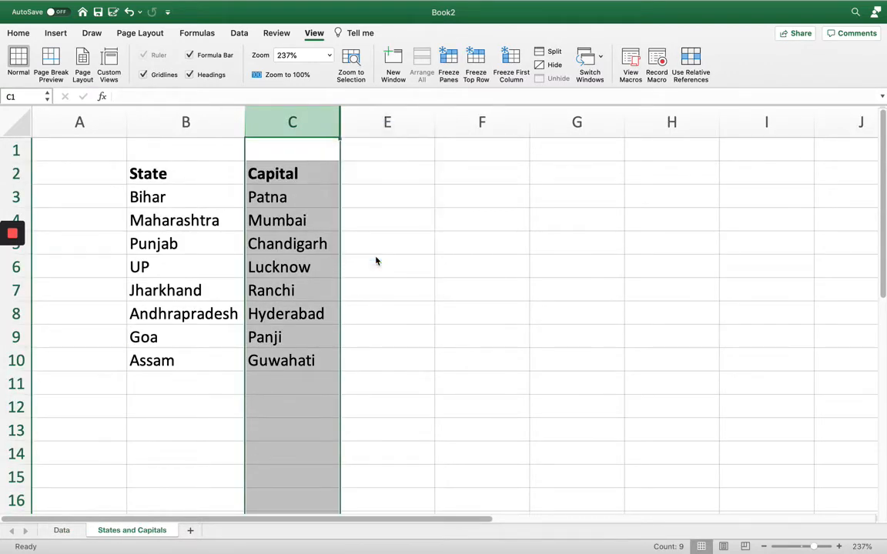
click(366, 175)
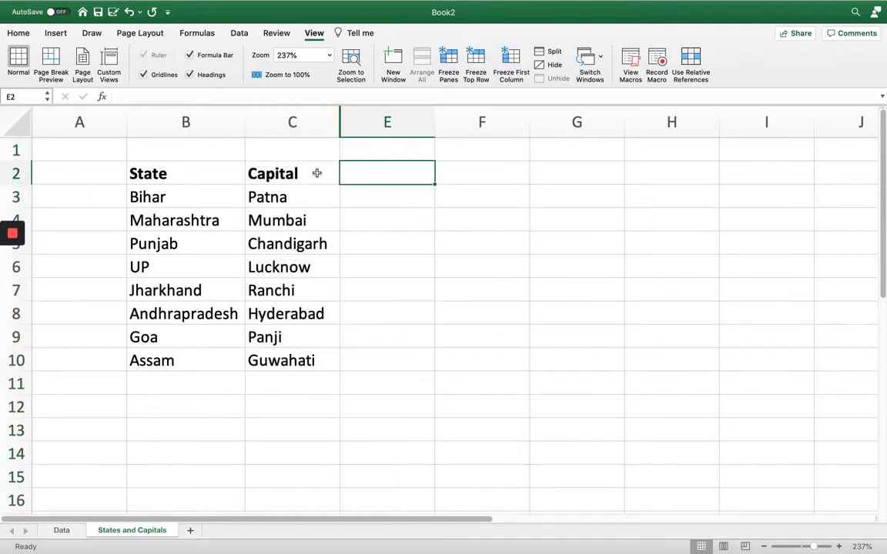
click(286, 158)
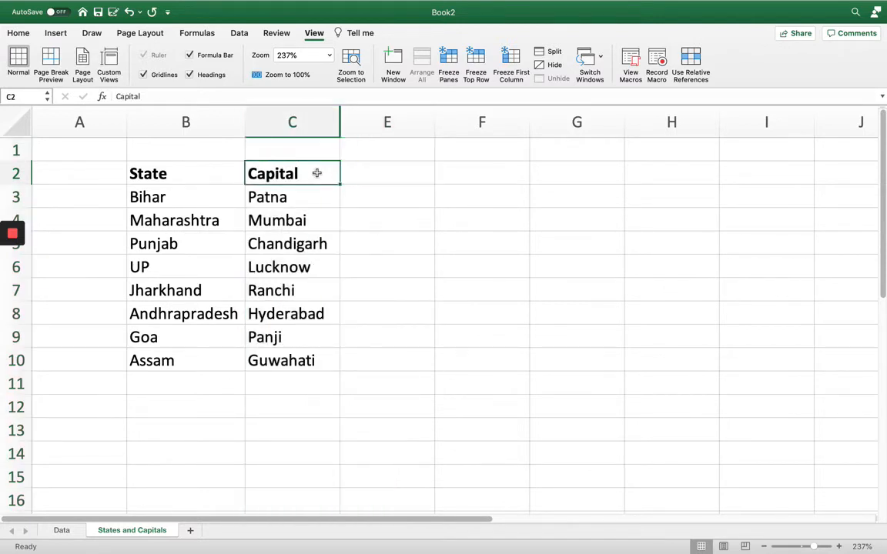
right_click(341, 127)
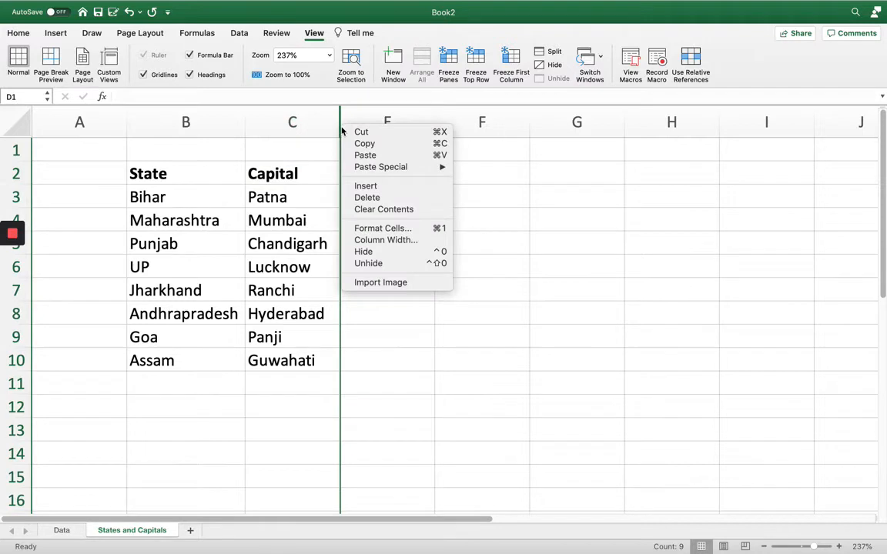
click(376, 262)
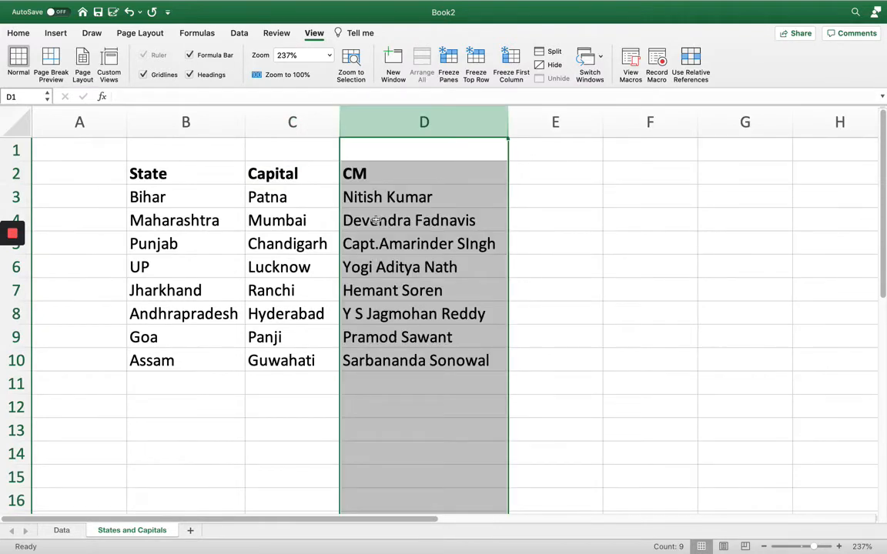
click(376, 201)
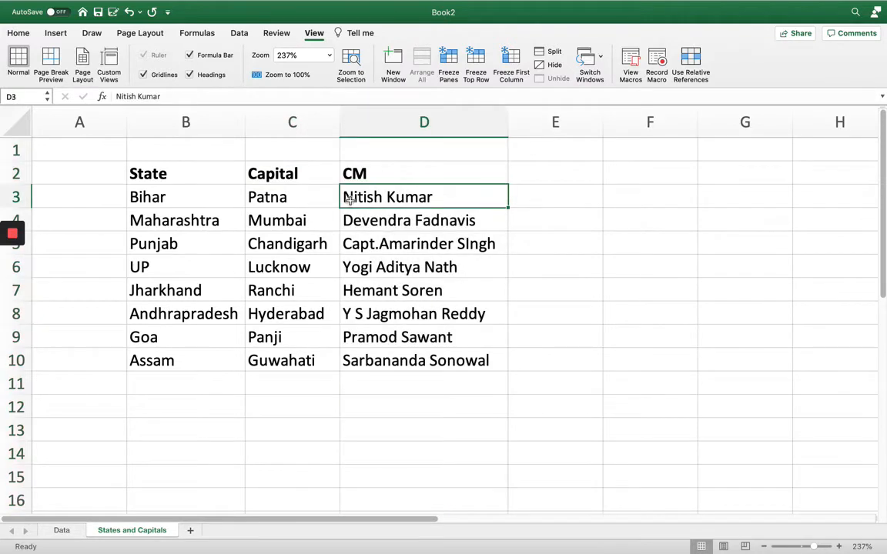
Return to the Data sheet, look through the states in A2 to A7, and go back to the first CM cell, C2.
click(67, 529)
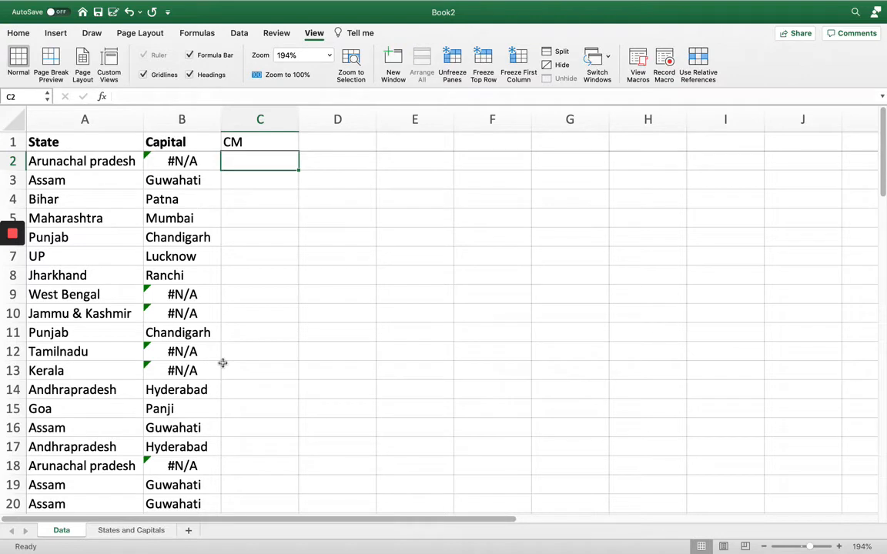
key(Left)
key(Left)
key(Down)
key(Down)
key(Down)
key(Down)
key(Down)
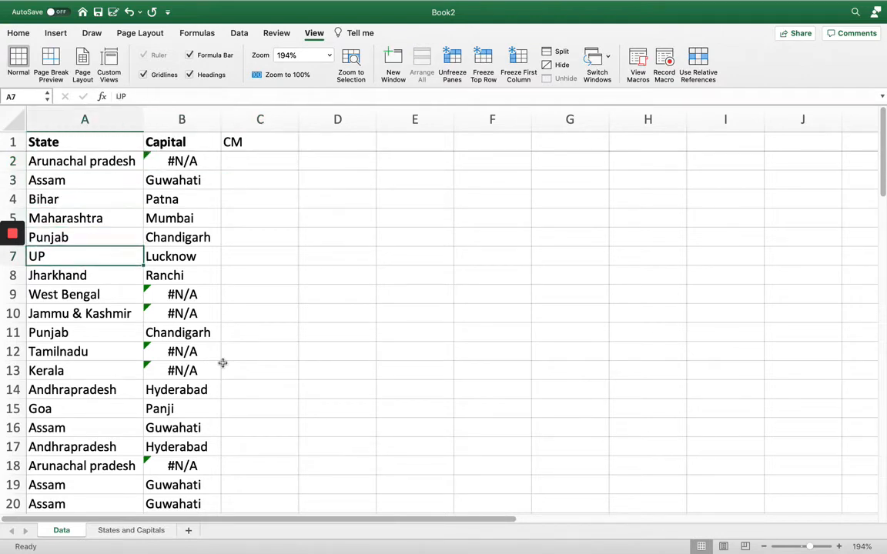
key(Up)
key(Up)
key(Up)
key(Up)
key(Up)
key(Right)
key(Right)
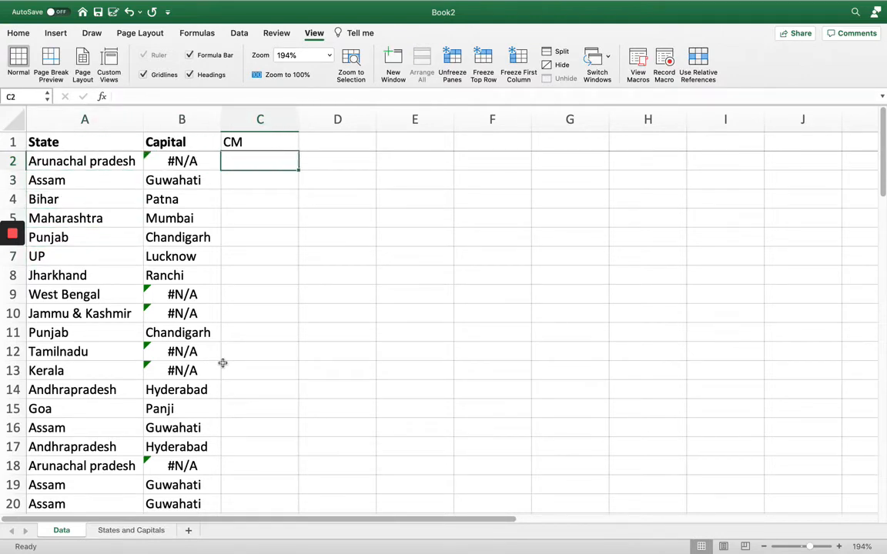
Begin a VLOOKUP formula in C2 with the state in A2 as the lookup value.
text(=vl)
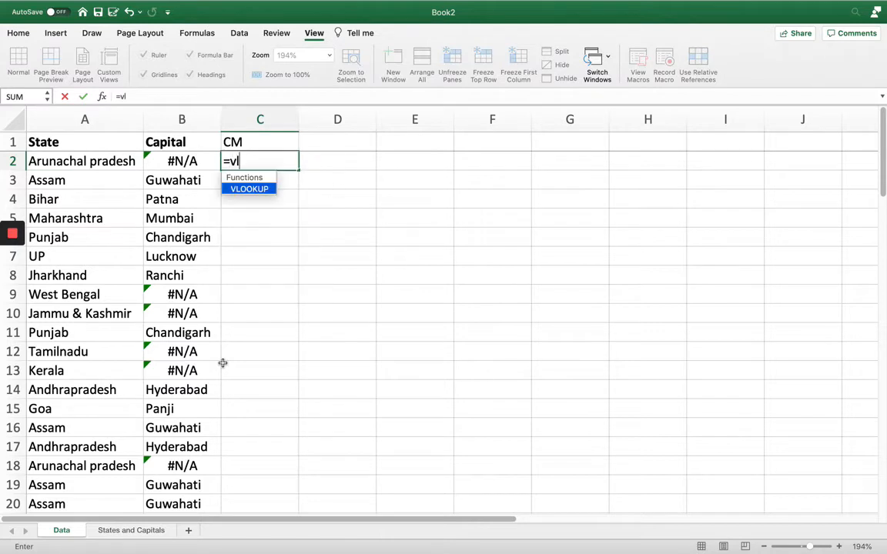
key(Tab)
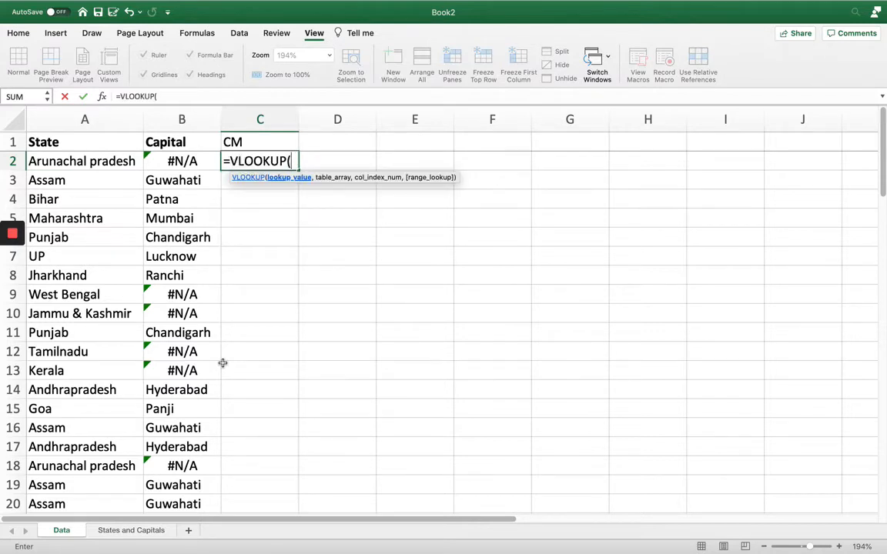
key(Left)
key(Left)
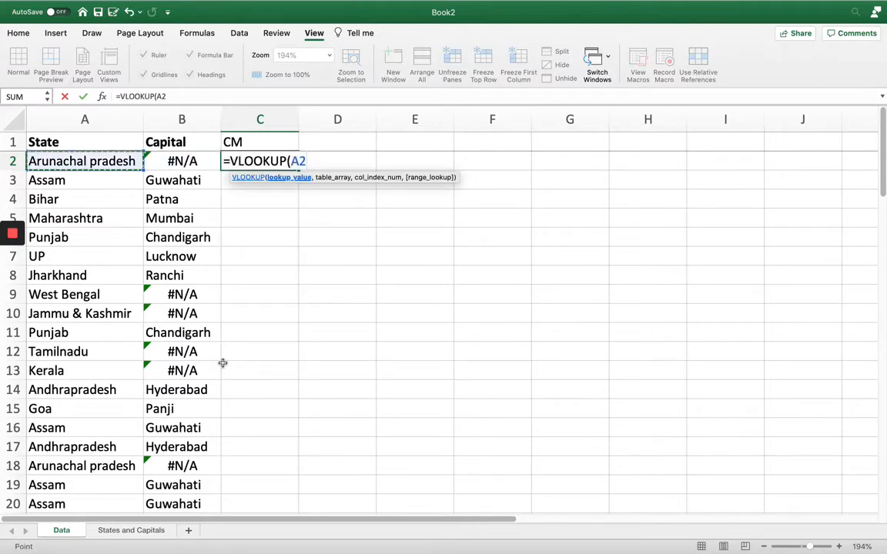
text(,)
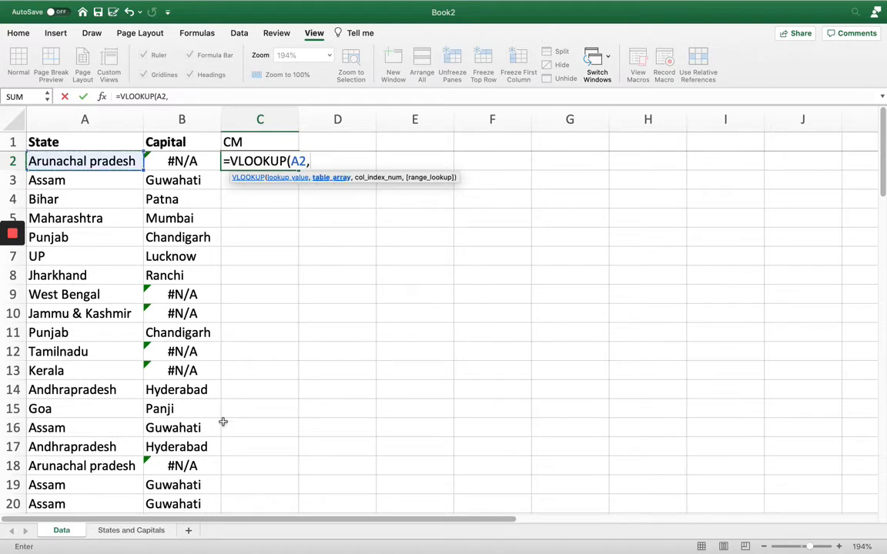
Give the C2 formula the table range B3:D10 from the States and Capitals sheet as an absolute reference, $B$3:$D$10.
mouse_move(170, 551)
click(140, 532)
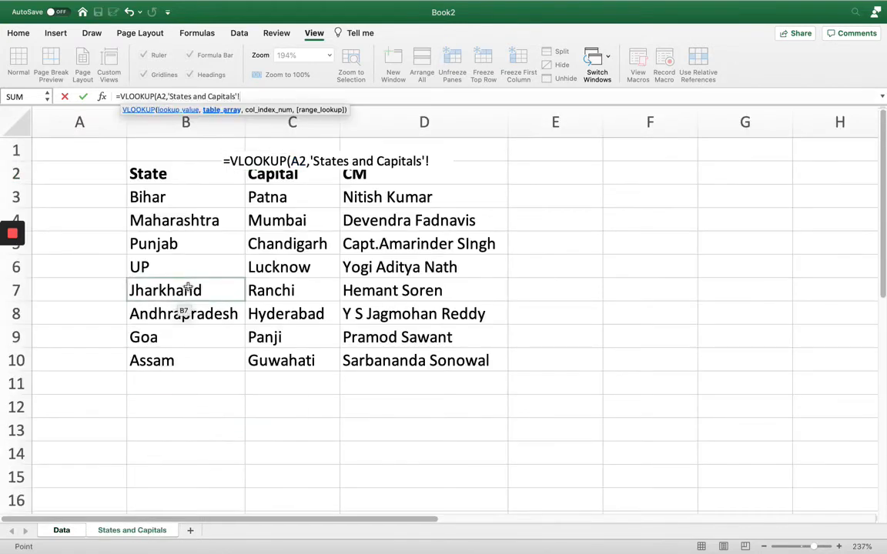
click(197, 190)
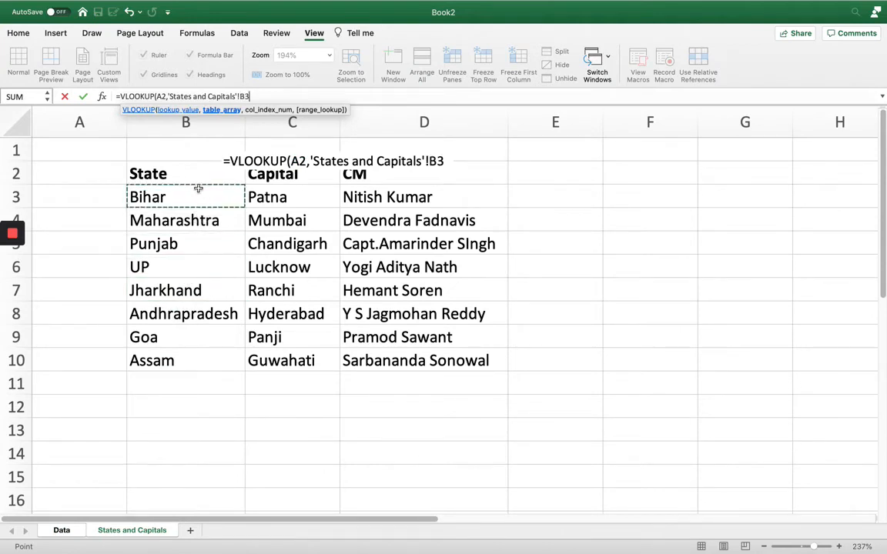
key(shift+Right)
key(shift+Down)
key(shift+Down)
key(shift+Down)
key(shift+Down)
key(shift+Down)
key(shift+Down)
key(shift+Down)
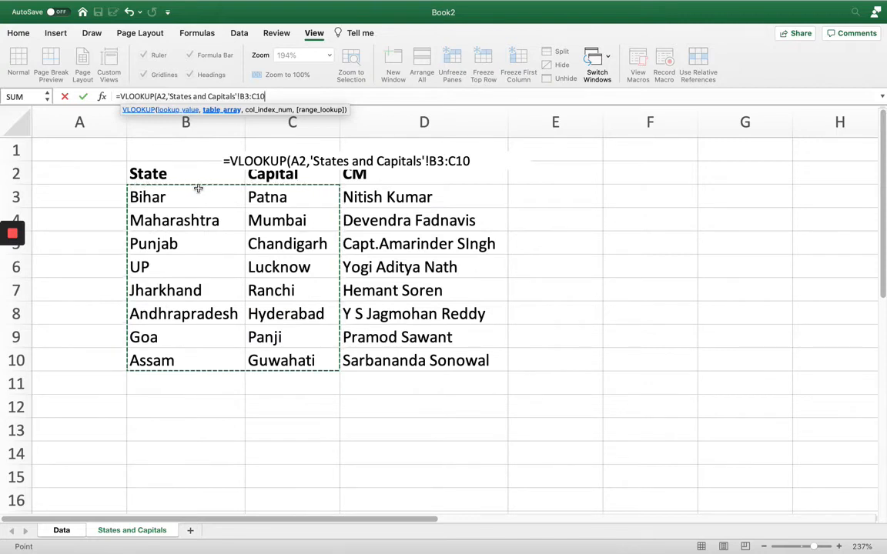
key(shift+Right)
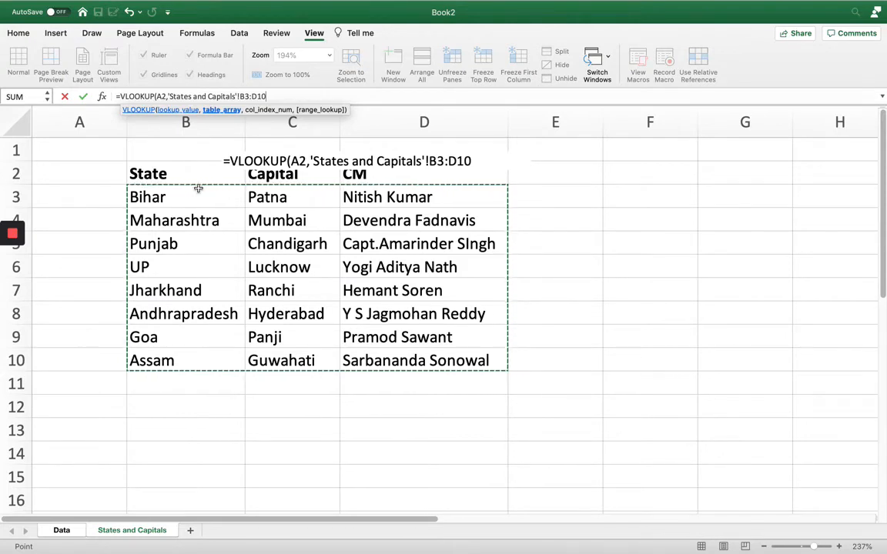
key(F4)
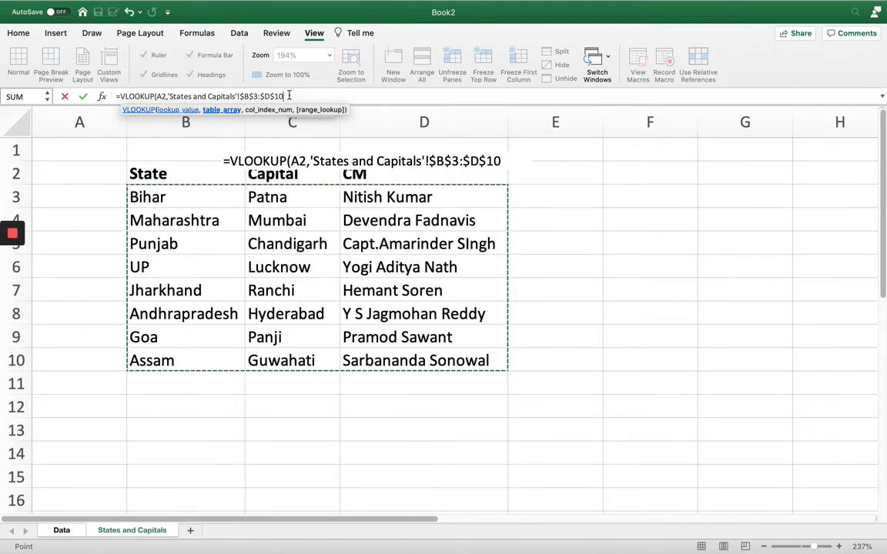
text(,)
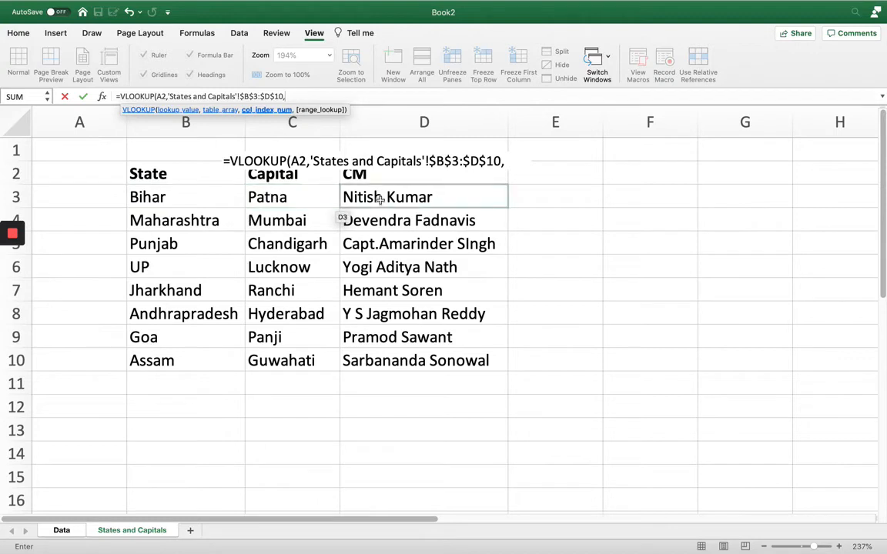
Complete the C2 lookup with column index 3 and FALSE for an exact match.
text(3,f)
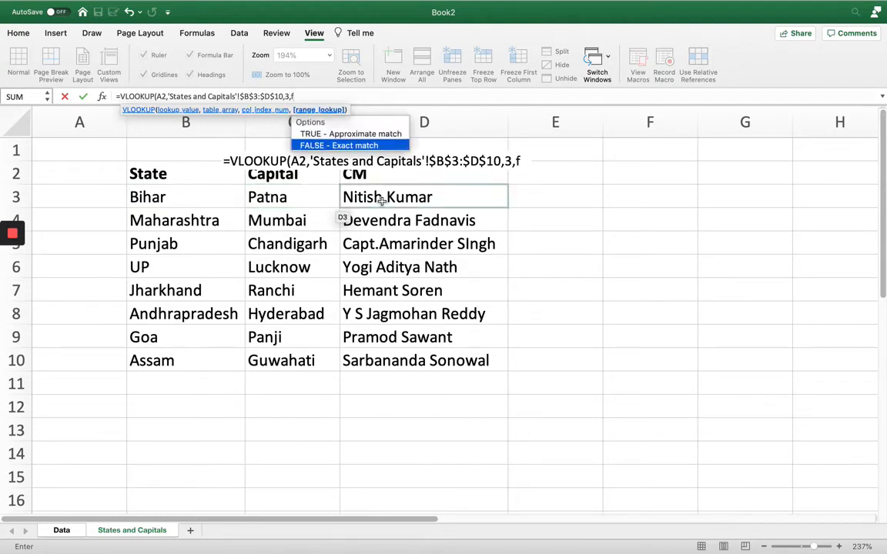
key(Tab)
text())
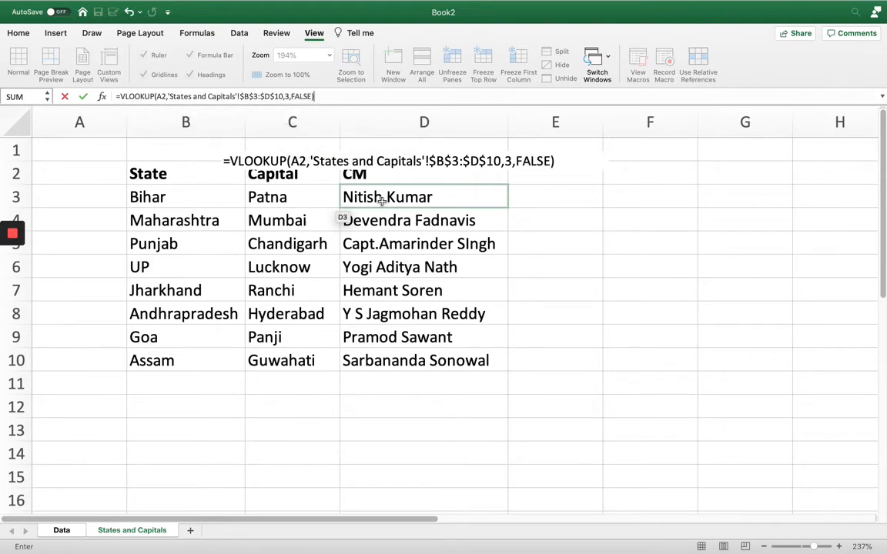
key(Return)
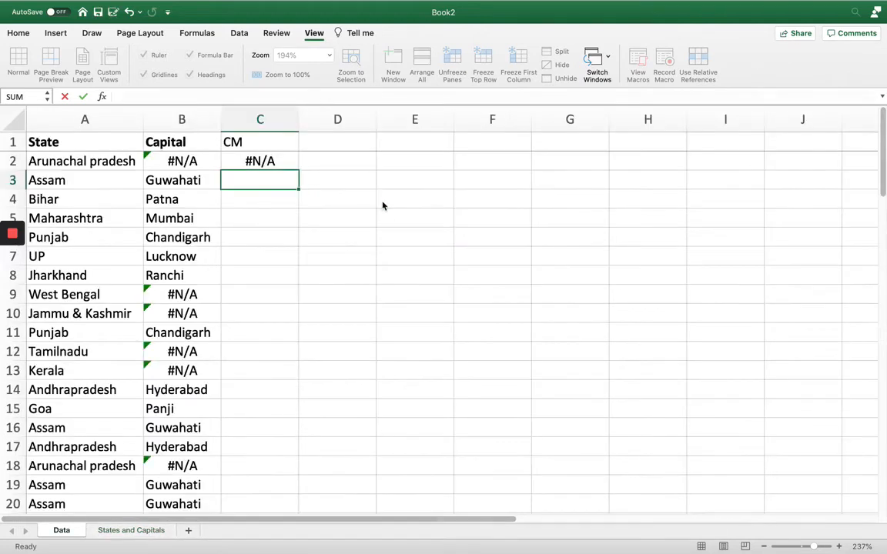
Fill the C2 lookup formula down the whole CM column and widen column C to fit its contents.
key(Up)
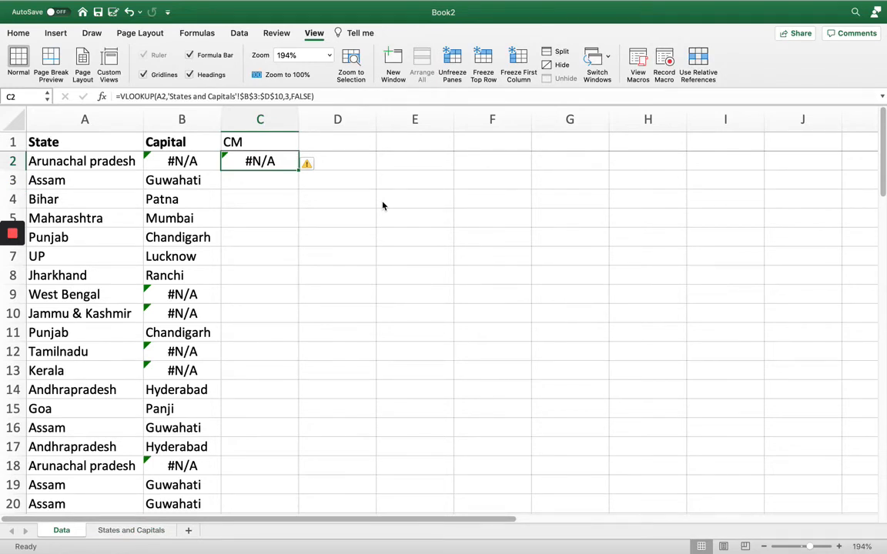
double_click(298, 170)
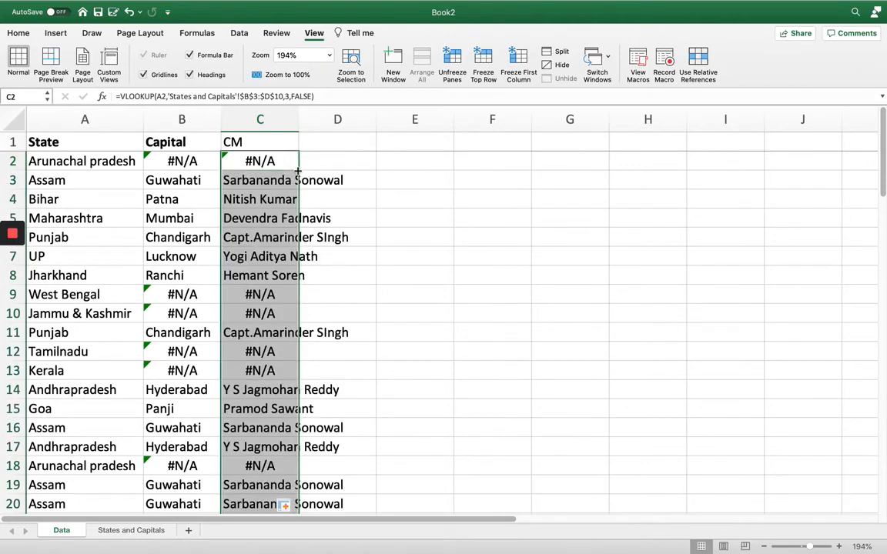
double_click(298, 119)
Review the filled CM column down to about row 58, and compare the lookup formulas in B2 and C2.
scroll(294, 223, down, 5)
scroll(294, 223, down, 15)
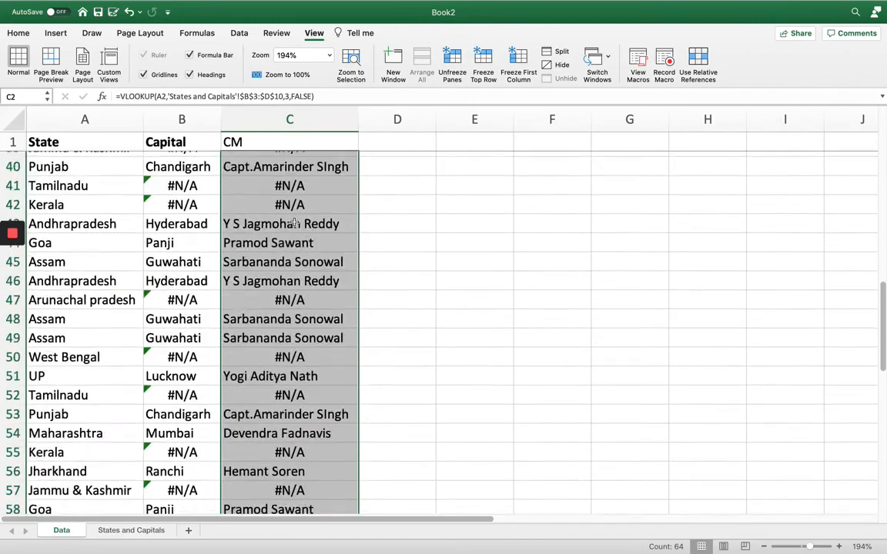
scroll(294, 223, up, 20)
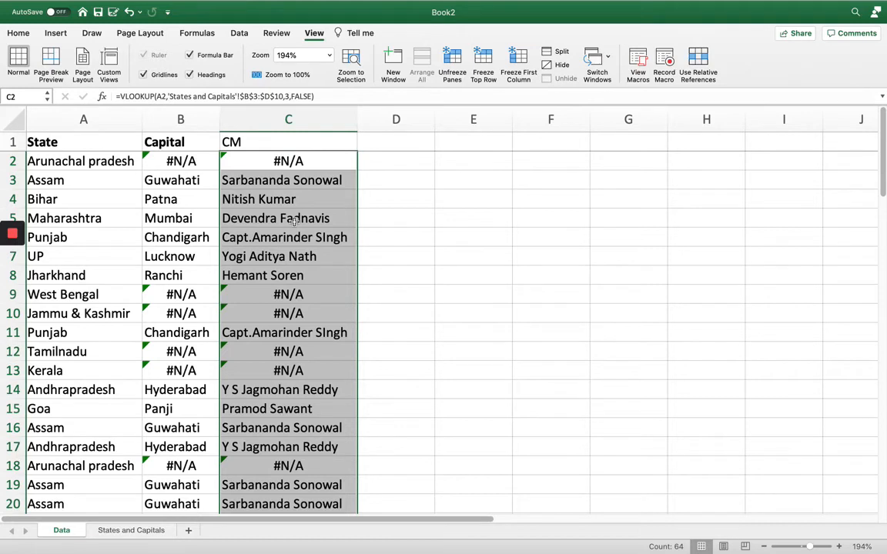
key(Left)
key(Right)
key(Right)
key(Left)
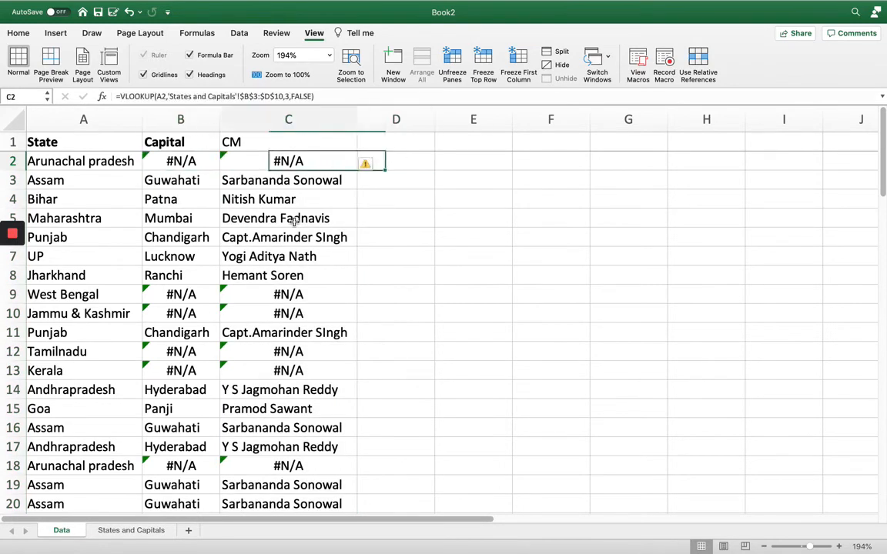
key(Left)
key(Right)
key(Right)
key(Left)
key(Left)
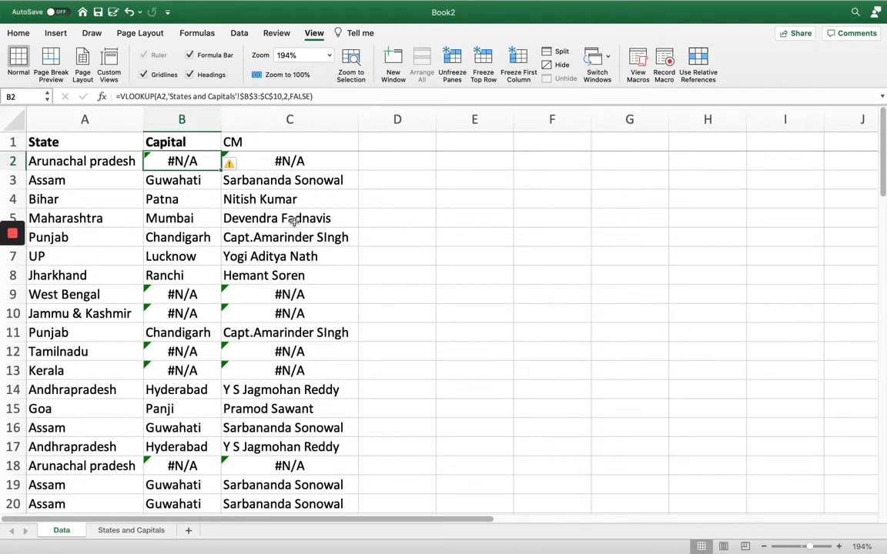
key(Right)
key(Right)
key(Right)
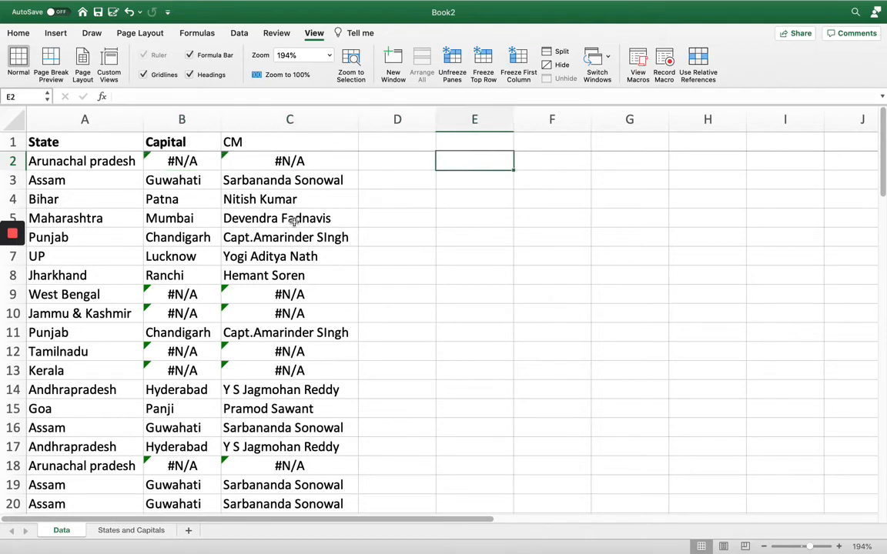
text(=iferr)
key(Tab)
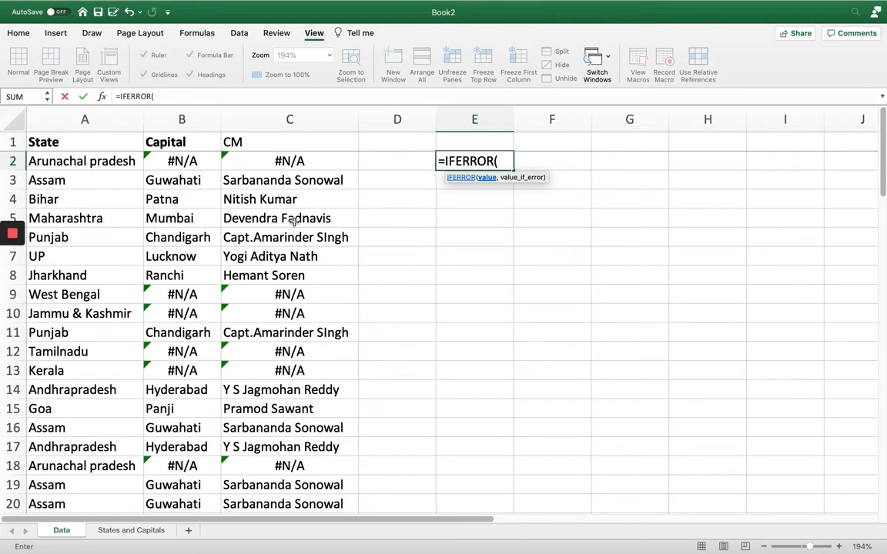
key(Escape)
Wrap the VLOOKUP formula in B2 in an IFERROR function, using the whole lookup as its value argument.
key(Left)
key(Left)
key(Left)
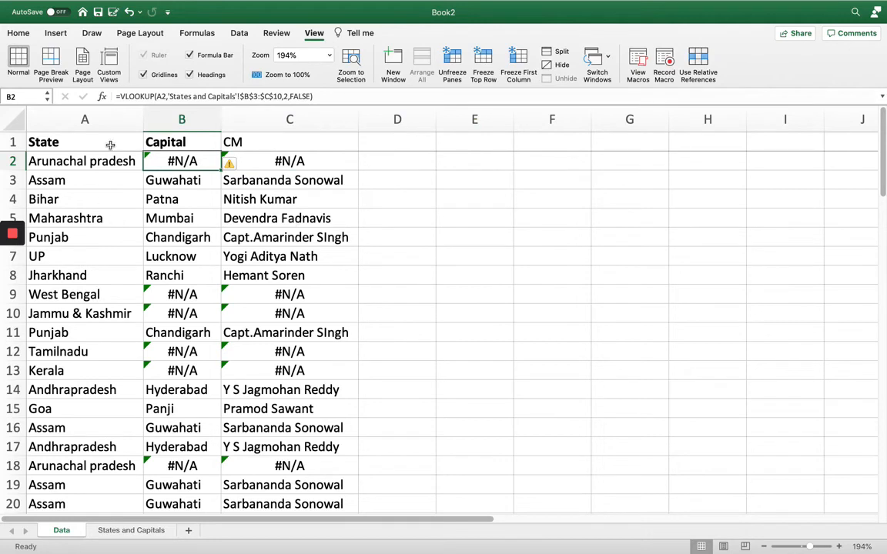
click(122, 98)
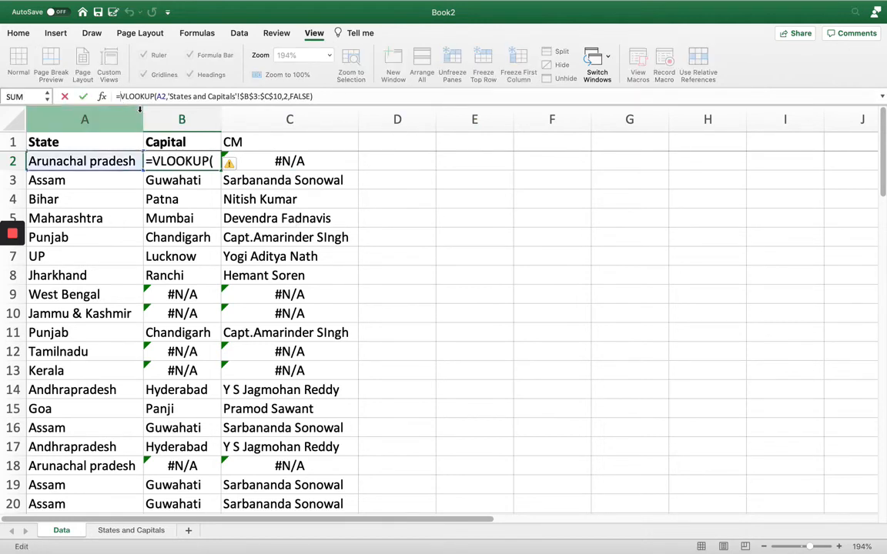
text(ife)
key(Tab)
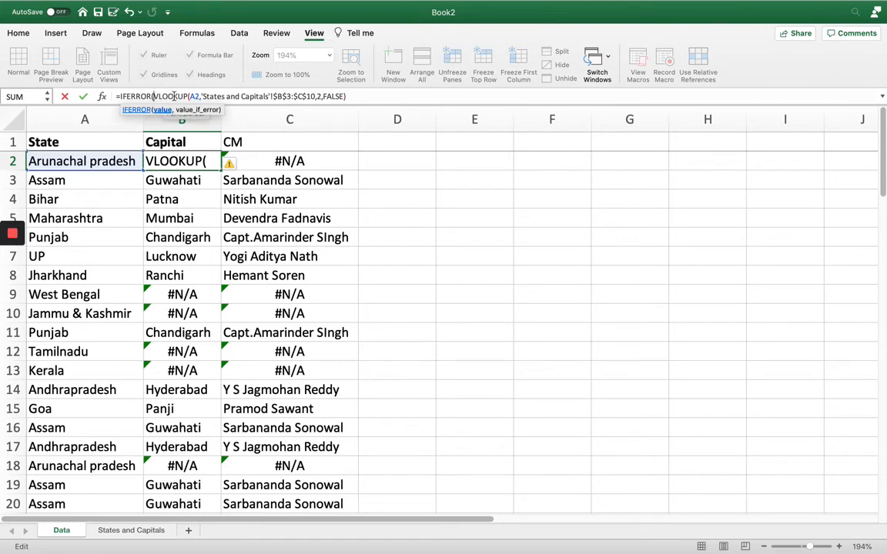
drag(350, 97, 156, 96)
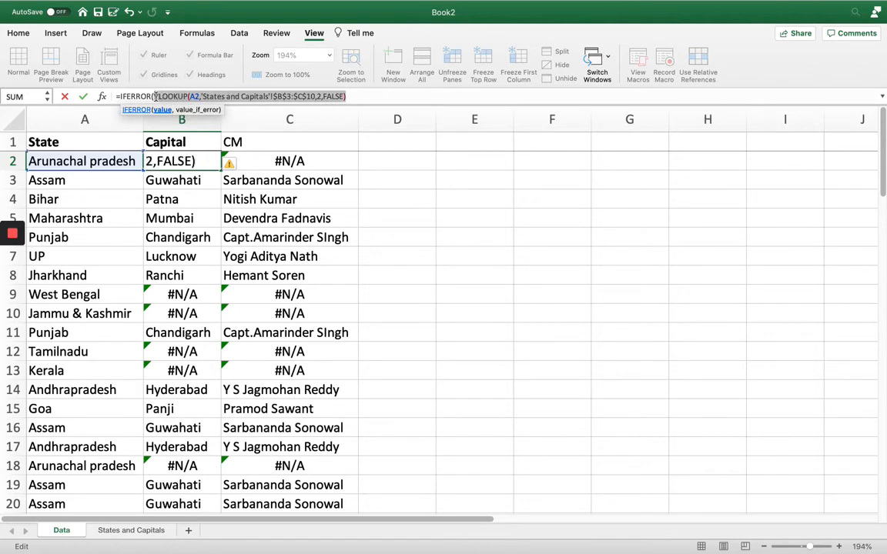
click(361, 98)
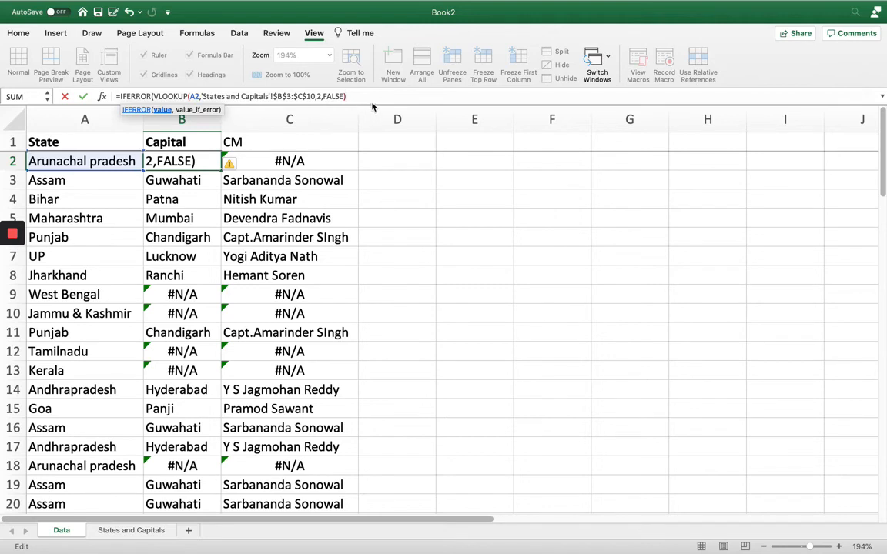
Complete the B2 IFERROR formula with "Not Found" as the value returned on an error.
text(,)
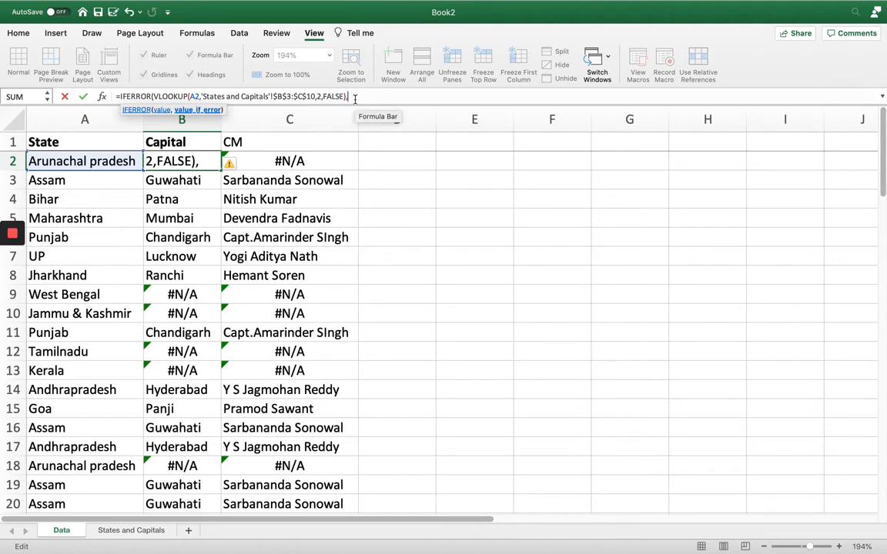
text("")
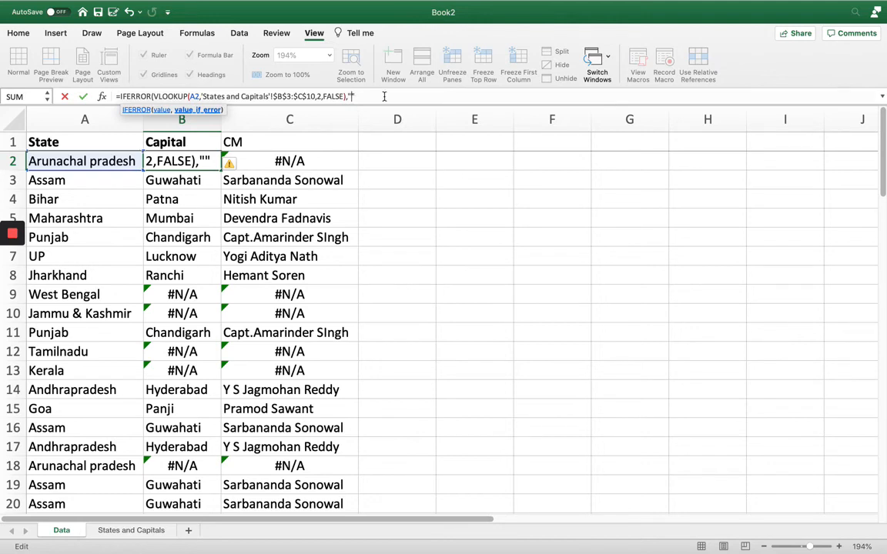
text(Not Fou)
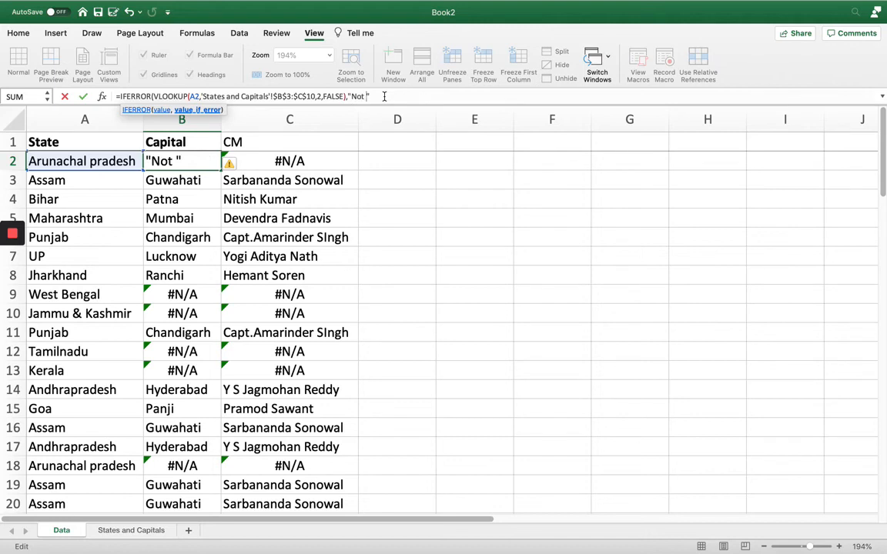
text(nd)
text())
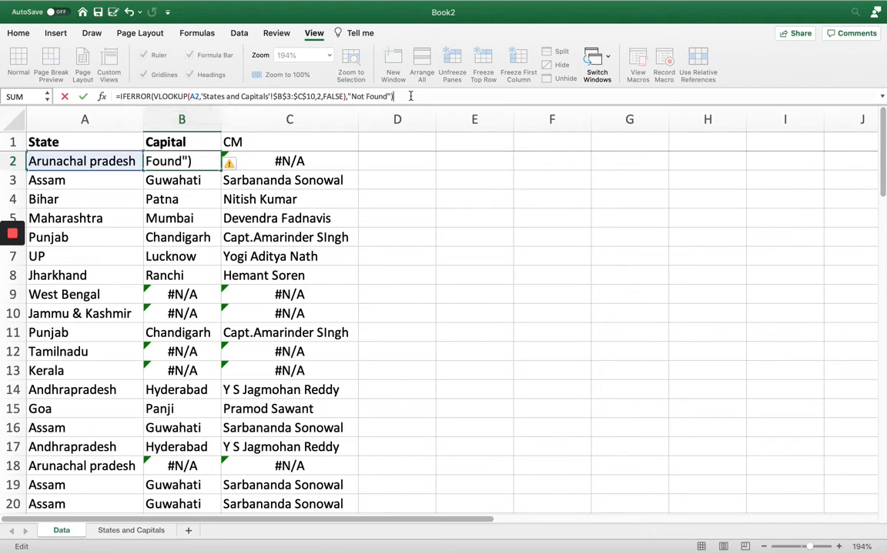
key(Return)
key(Up)
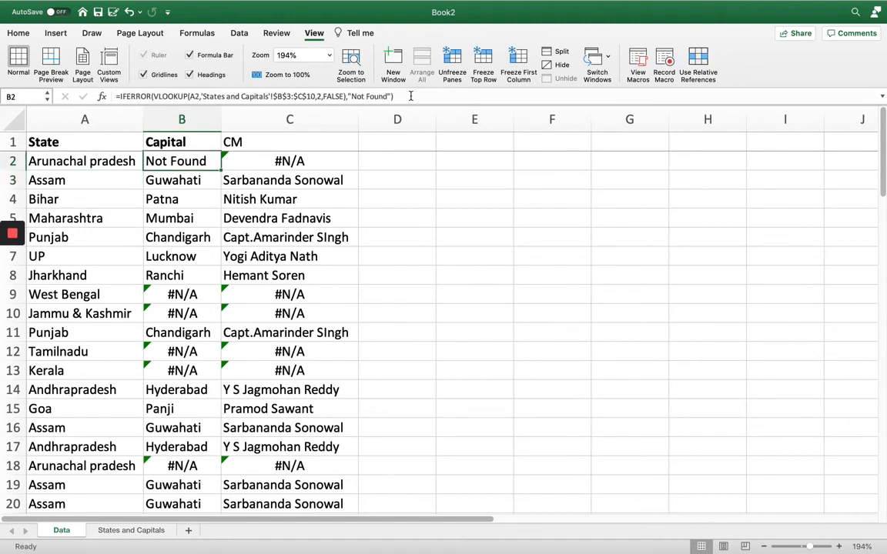
Fill the B2 IFERROR formula down the whole Capital column and check the results down to row 65.
double_click(221, 171)
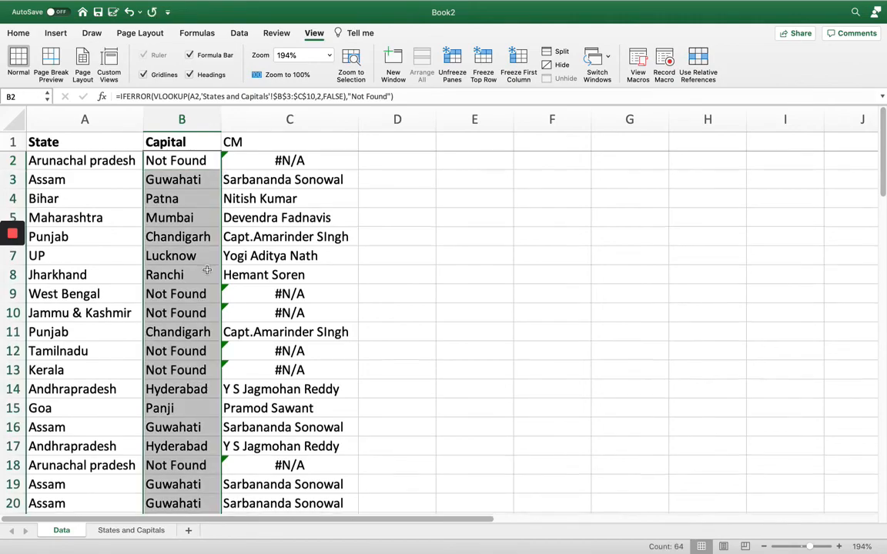
scroll(204, 270, down, 9)
scroll(206, 268, down, 10)
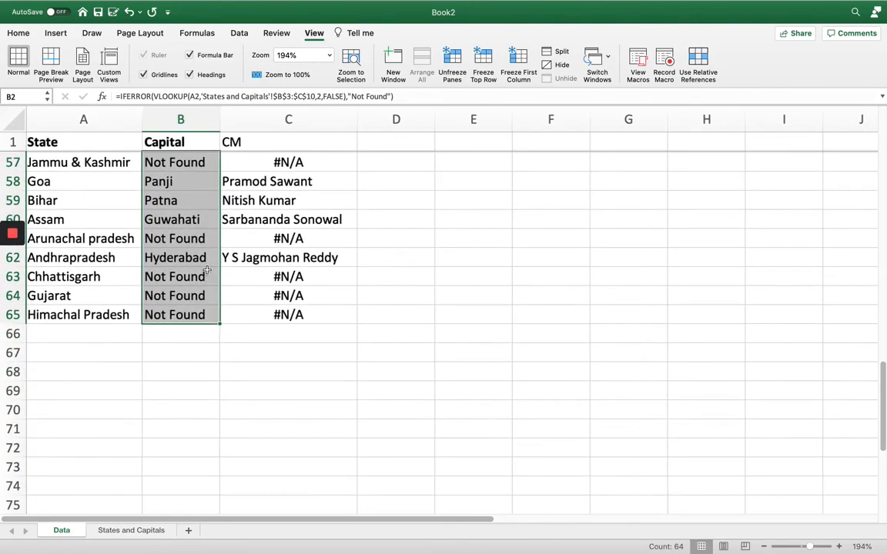
scroll(207, 269, up, 3)
scroll(207, 270, up, 15)
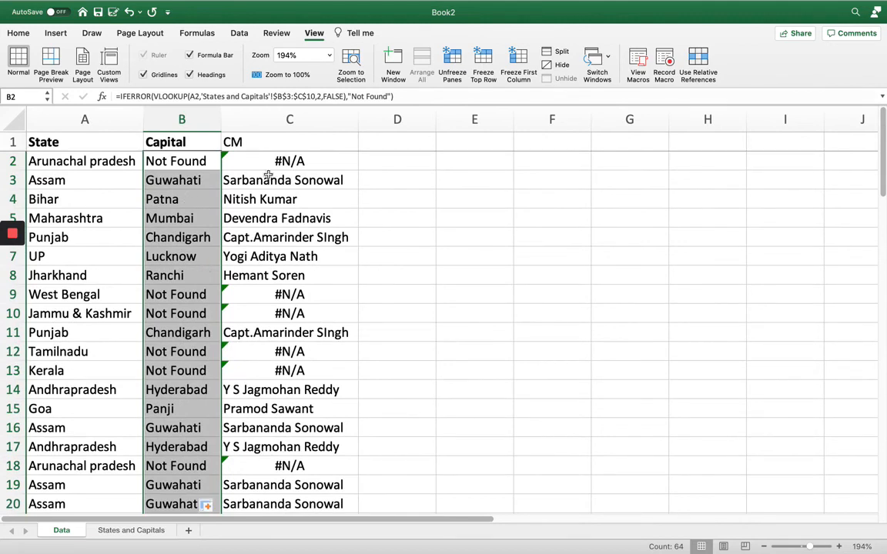
Wrap the VLOOKUP formula in C2 in an IFERROR function, with the lookup as its value argument.
click(273, 164)
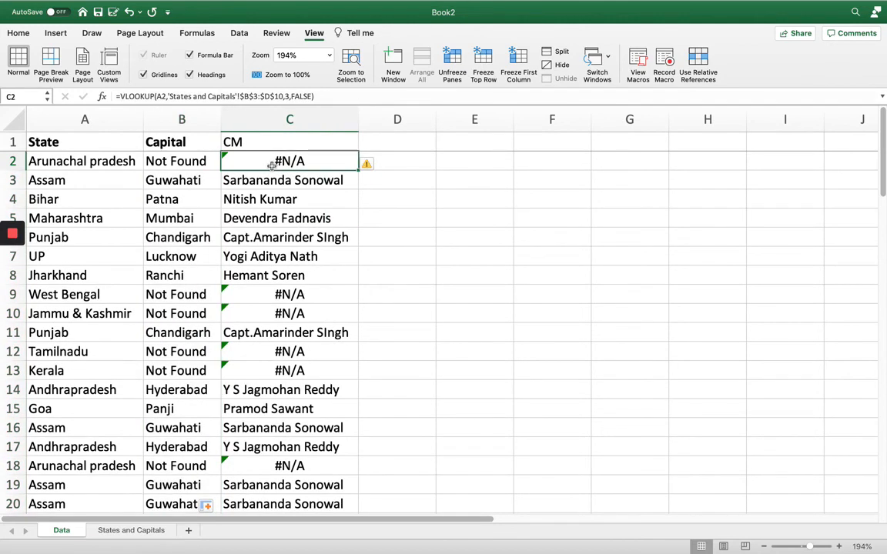
click(121, 96)
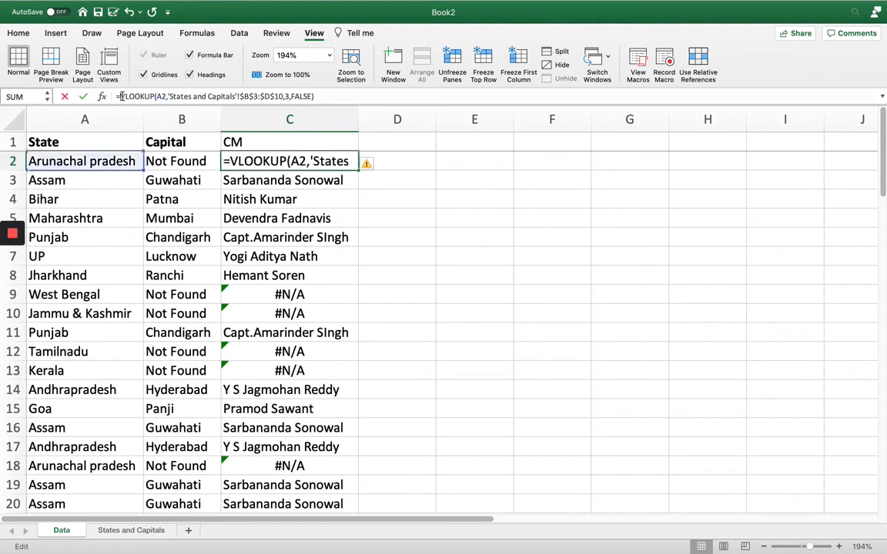
text(ife)
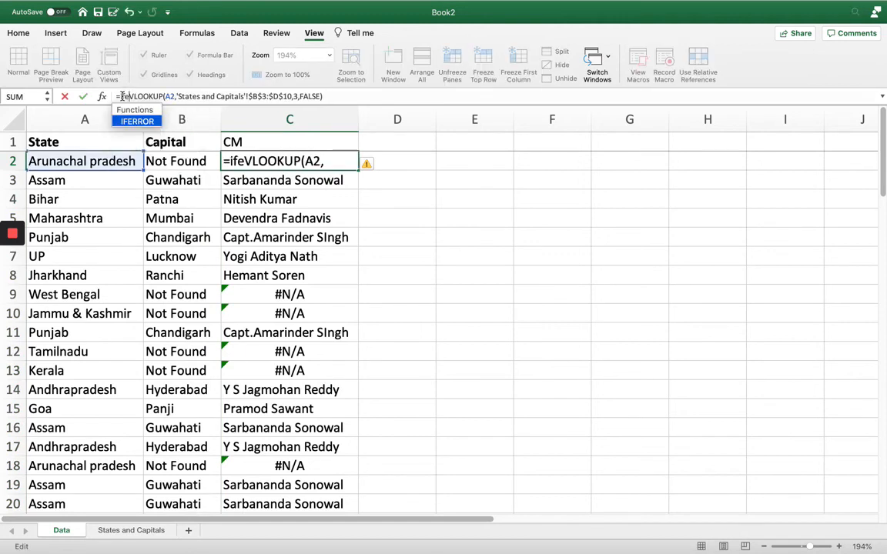
key(Tab)
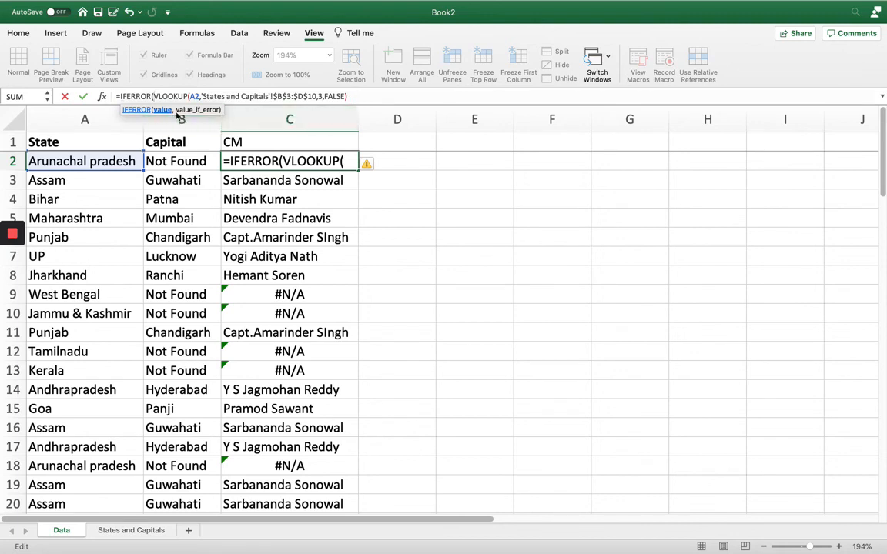
click(370, 97)
Complete the C2 IFERROR formula with "Not Found" as the value returned on an error.
text(,)
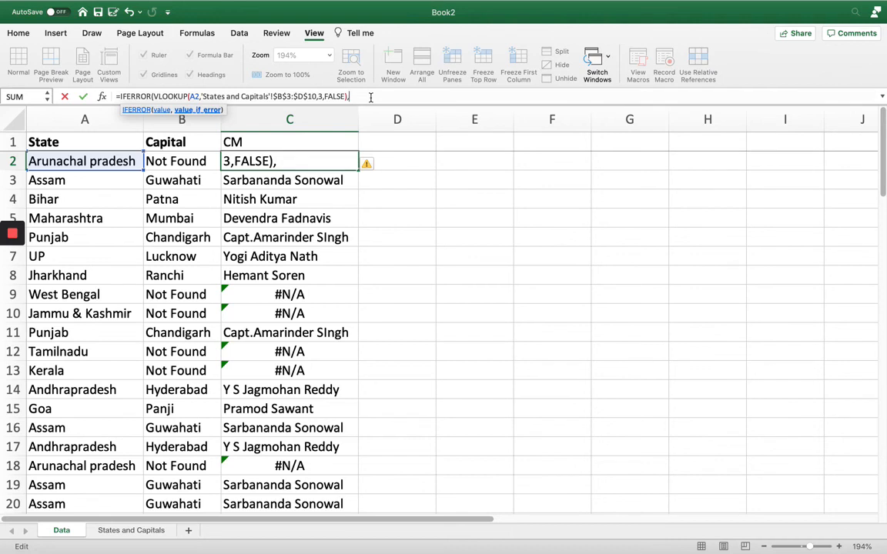
text("")
key(Left)
text(Not Found)
key(Right)
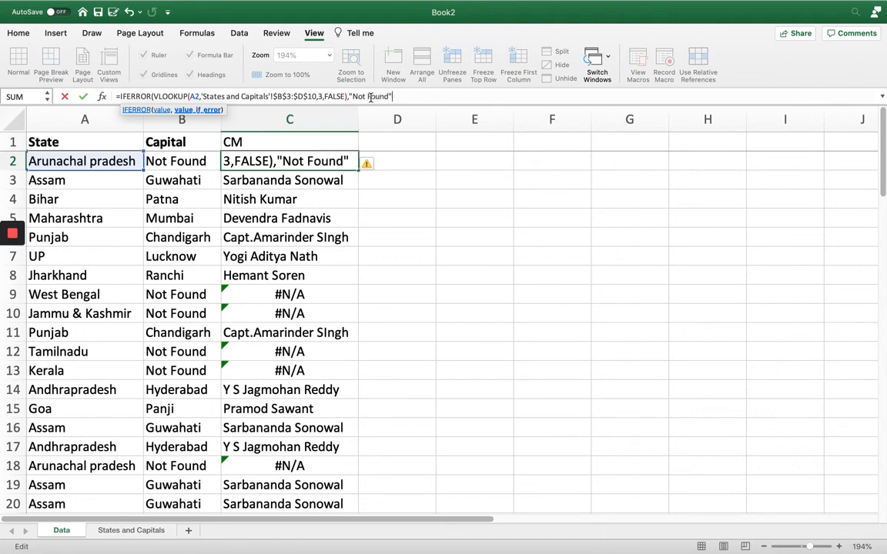
text())
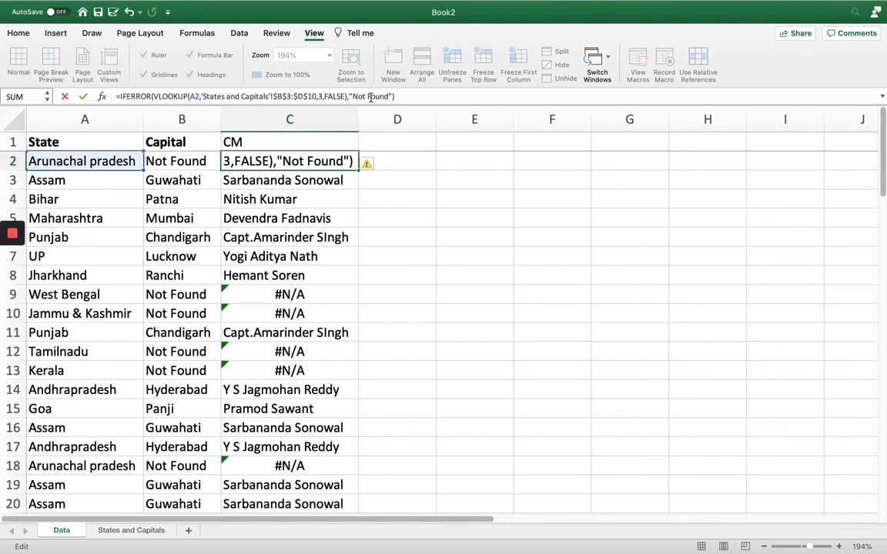
key(Return)
key(Up)
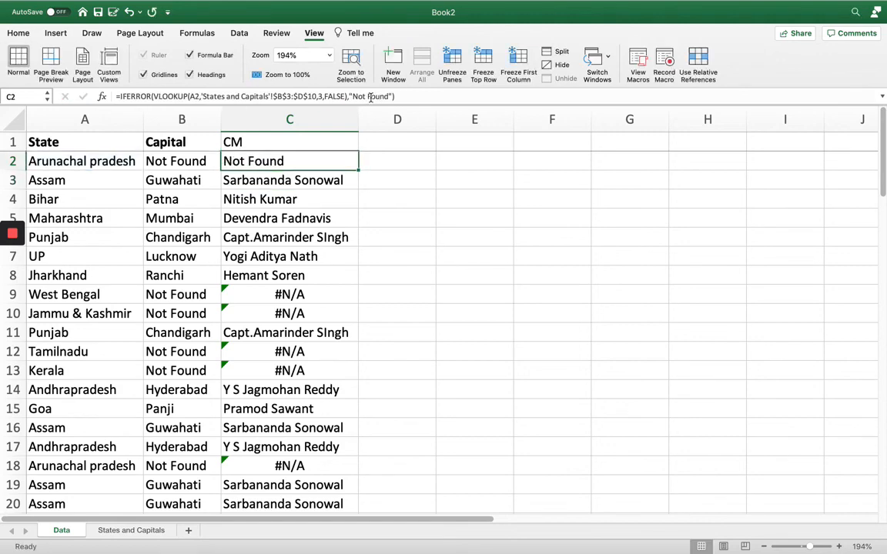
Fill the C2 IFERROR formula down the whole CM column and check the results down to row 65.
key(ctrl+shift+Down)
key(Up)
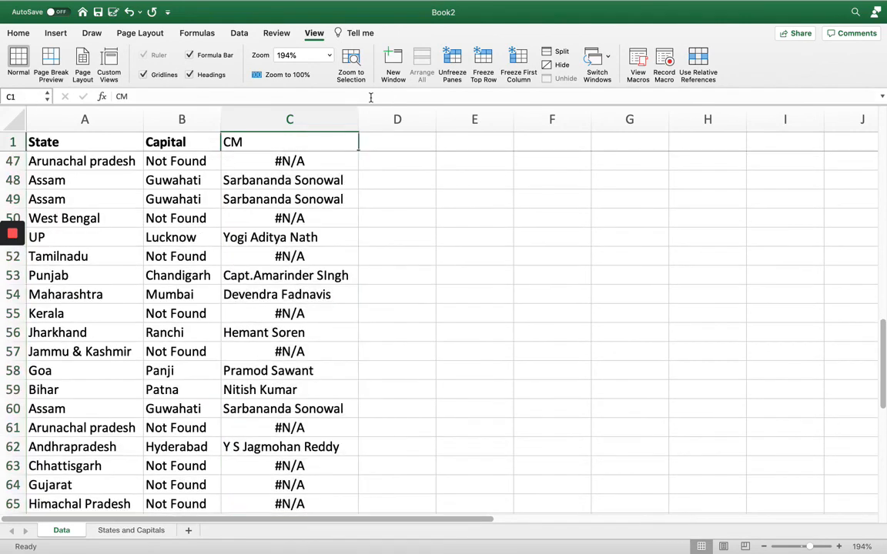
key(Down)
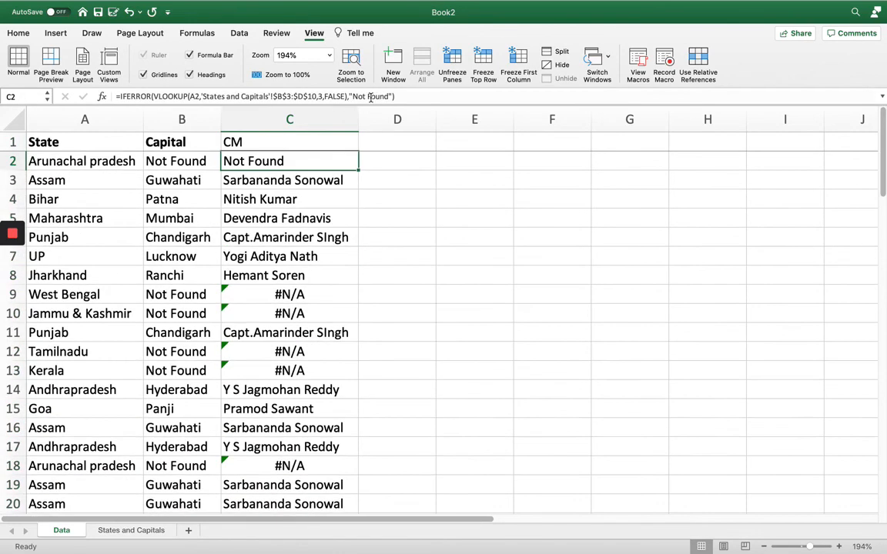
double_click(358, 171)
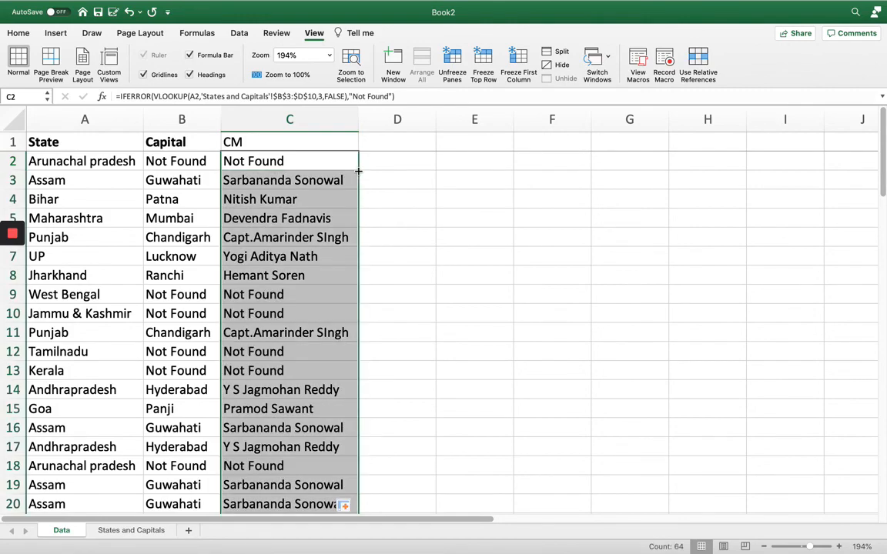
scroll(314, 344, down, 10)
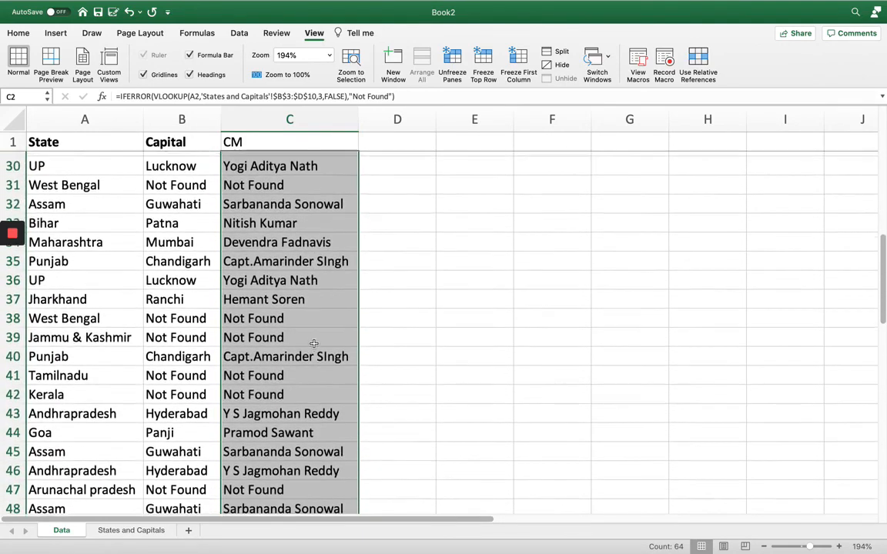
scroll(313, 343, down, 10)
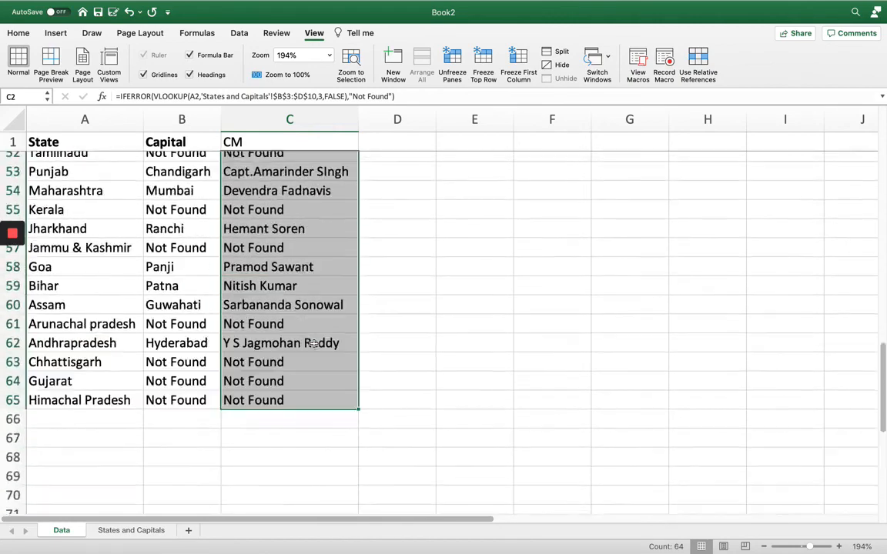
scroll(313, 343, up, 20)
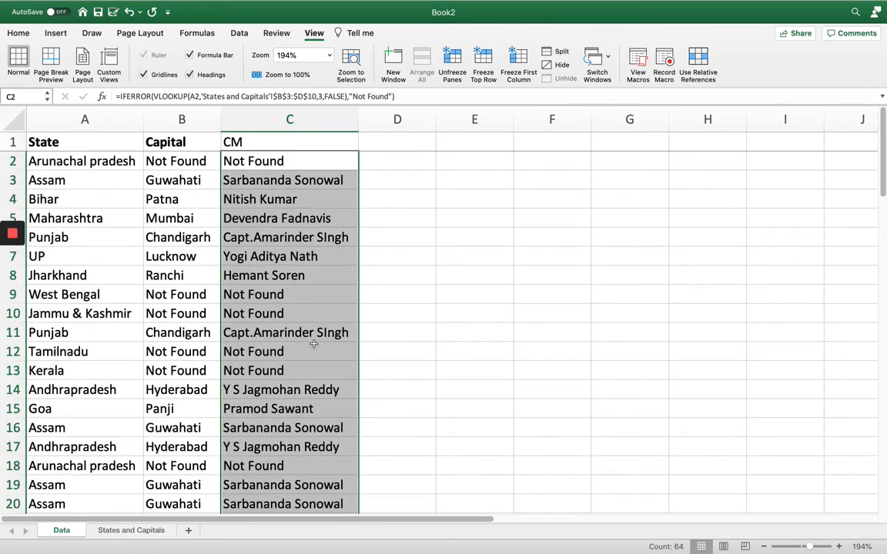
click(326, 145)
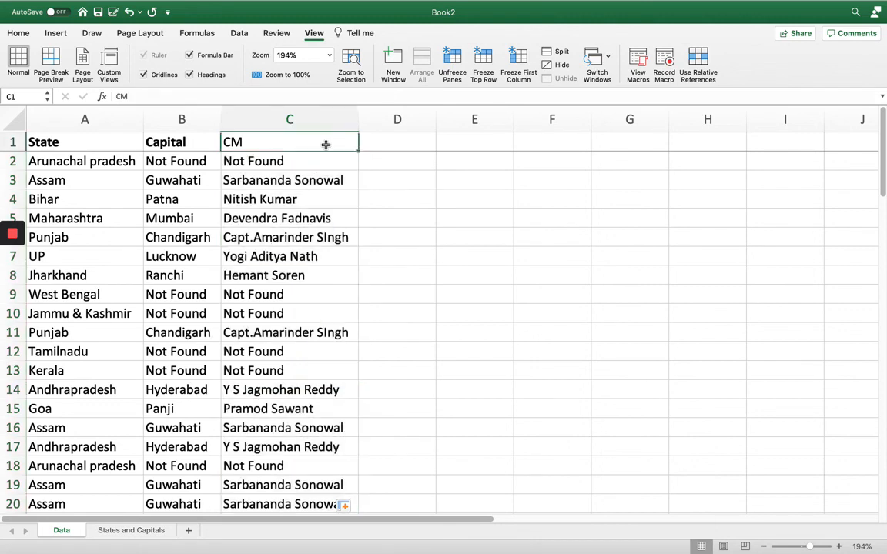